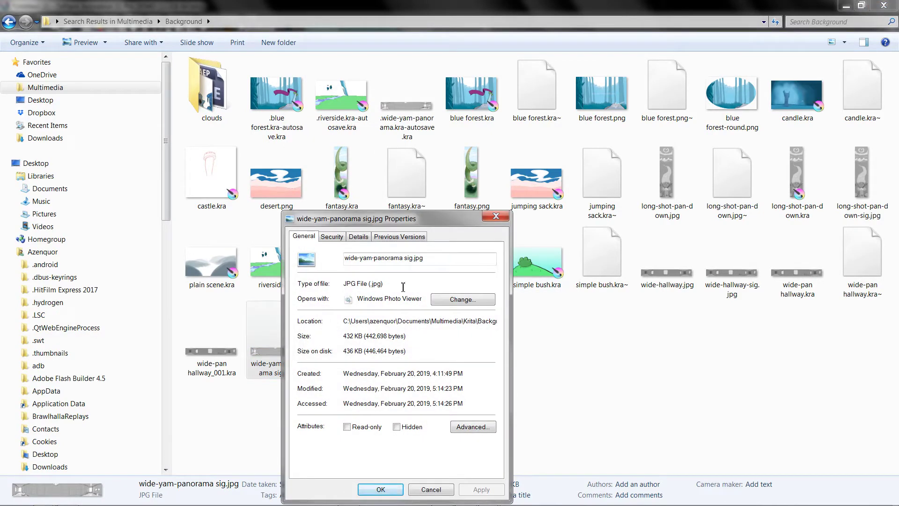
- Check the image dimensions in the properties of wide-yam-panorama sig.jpg and close them
click(358, 236)
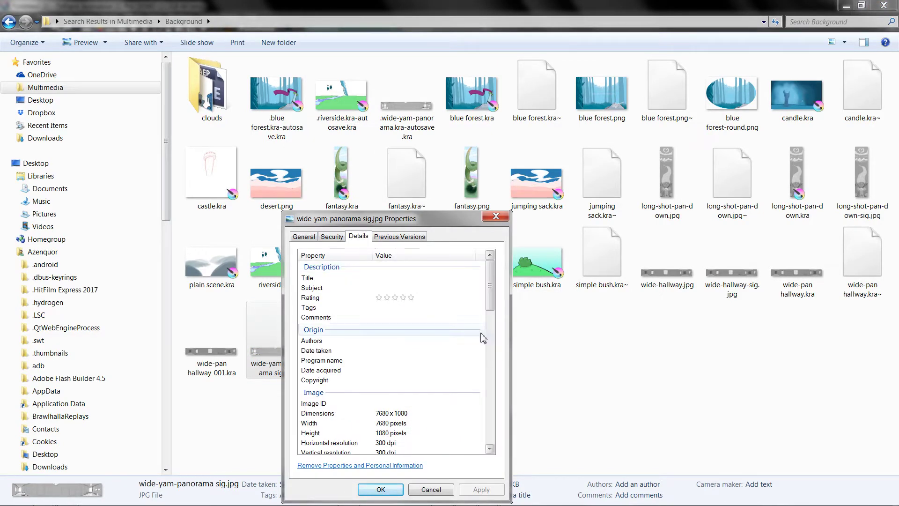
scroll(473, 336, down, 3)
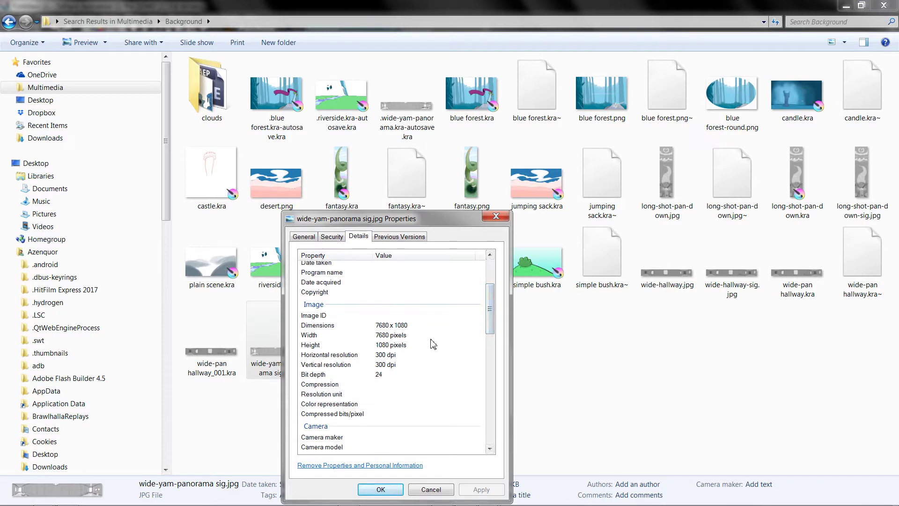
click(495, 216)
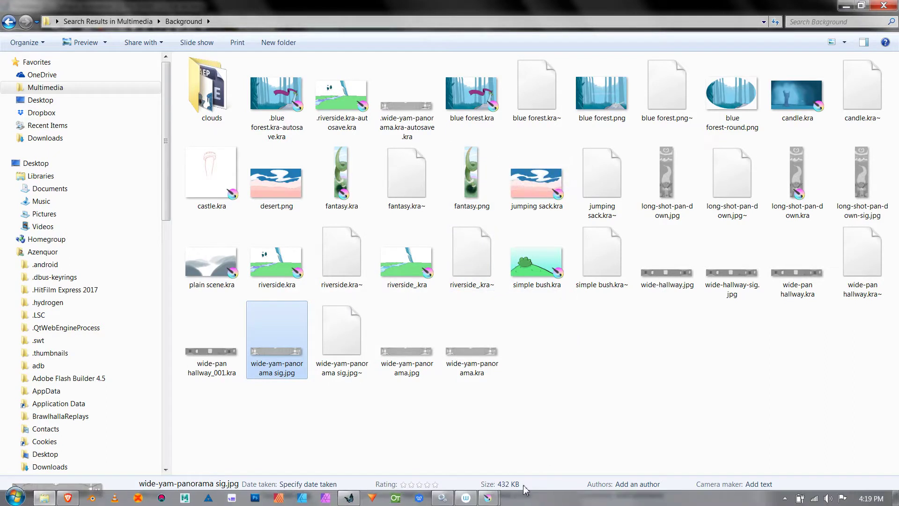
- View the tall long-shot-pan-down and wide hallway drawings in Krita and switch to TVPaint Animation
mouse_move(488, 498)
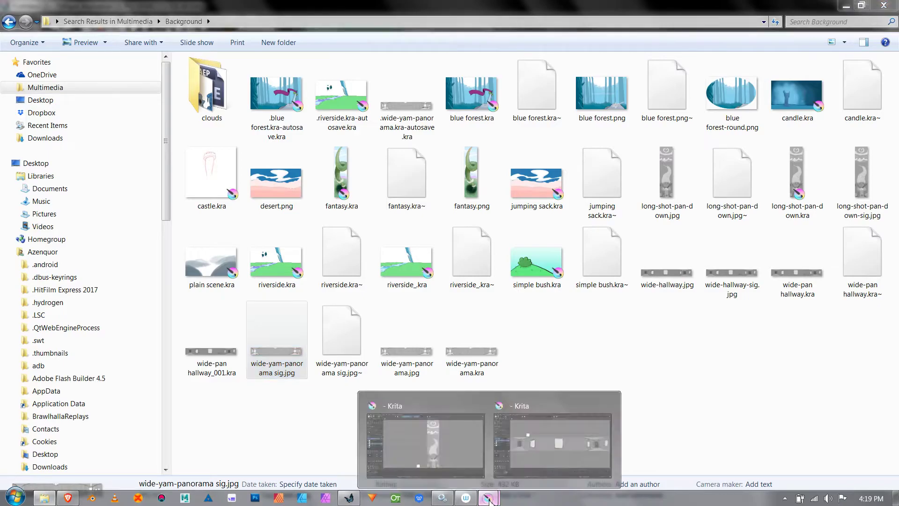
click(469, 442)
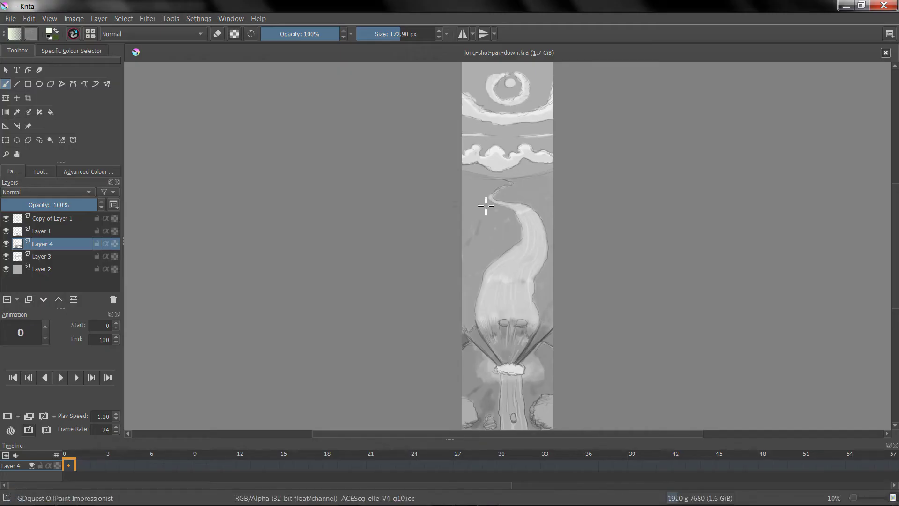
key(alt+Tab)
key(alt+Tab)
key(Tab)
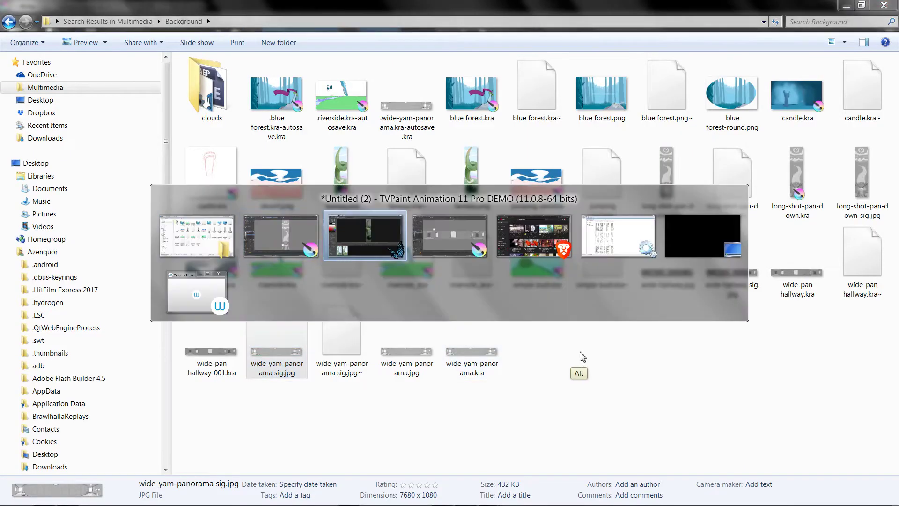
key(Tab)
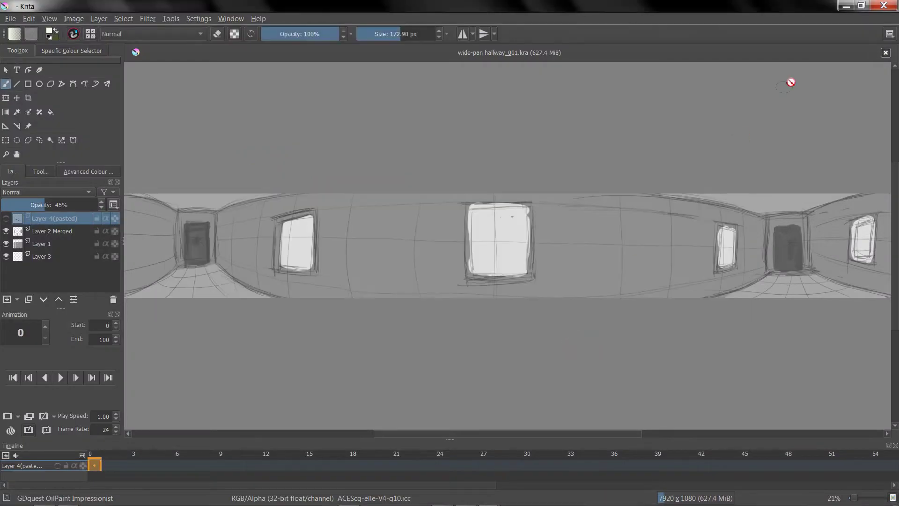
click(846, 6)
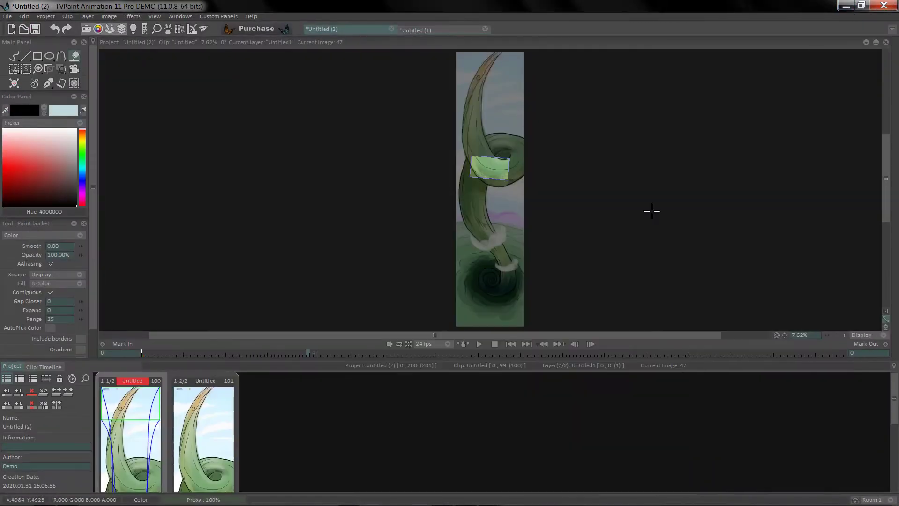
- Create a new project with camera, using a 1920 x 1080 camera view, a 1920 x 7680 drawing area and 24 fps
click(7, 16)
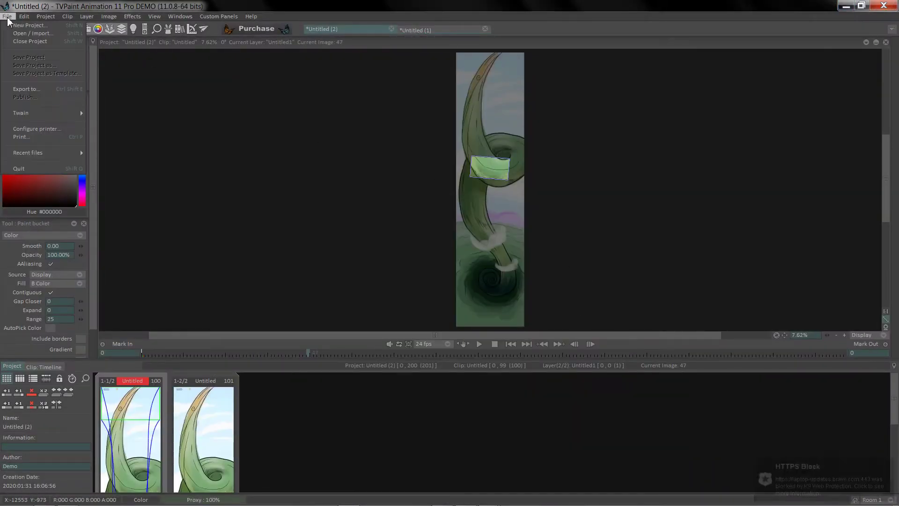
click(21, 23)
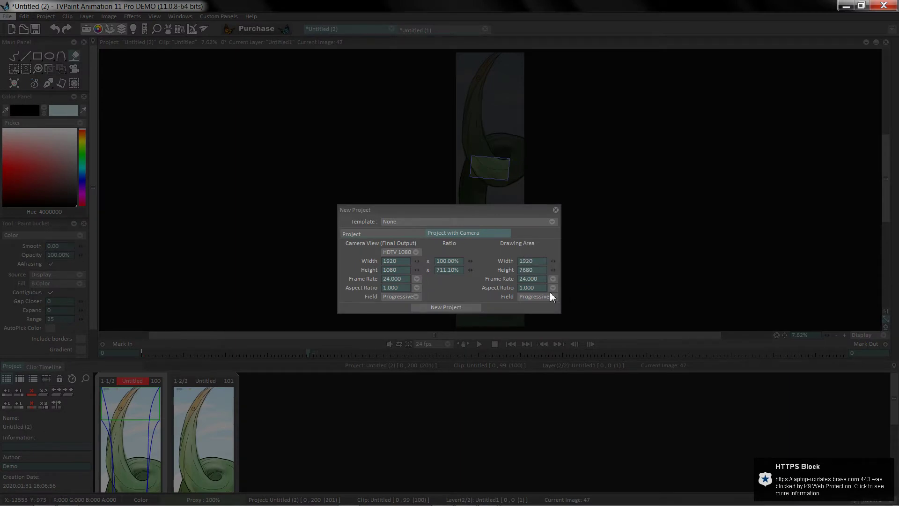
click(458, 306)
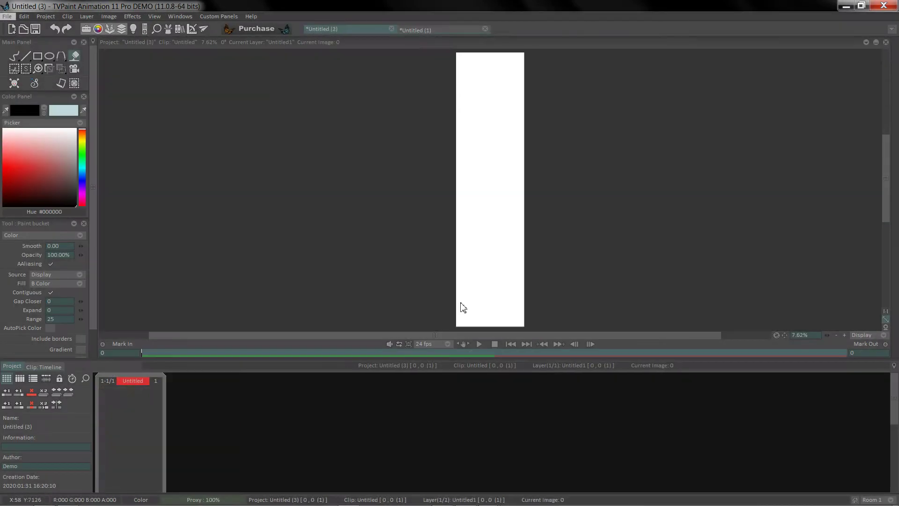
- Import long-shot-pan-down.jpg from the Background folder as a layer, stretched to the project size with correct aspect
click(7, 16)
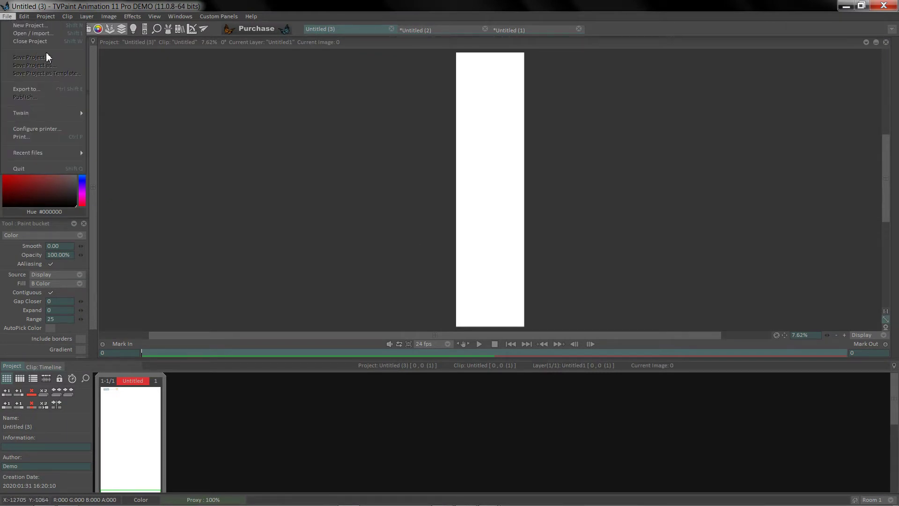
click(57, 33)
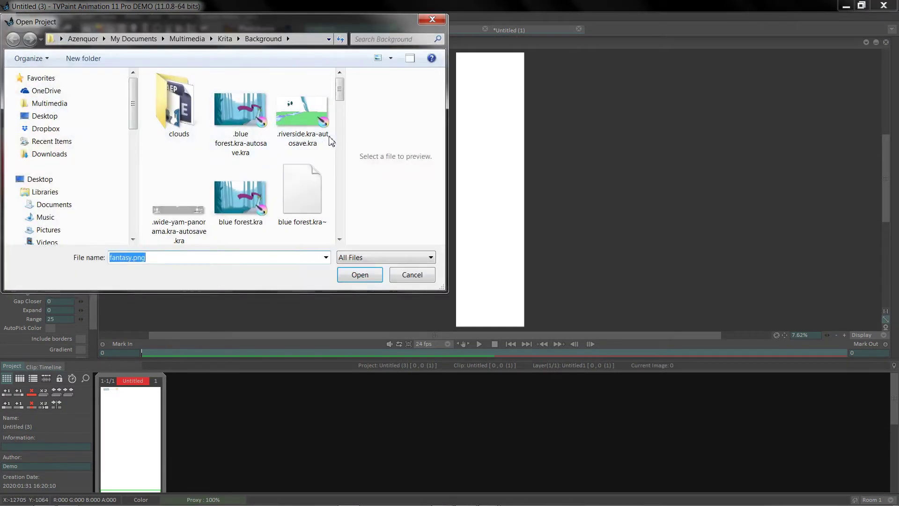
scroll(348, 137, down, 1)
drag(348, 136, 344, 171)
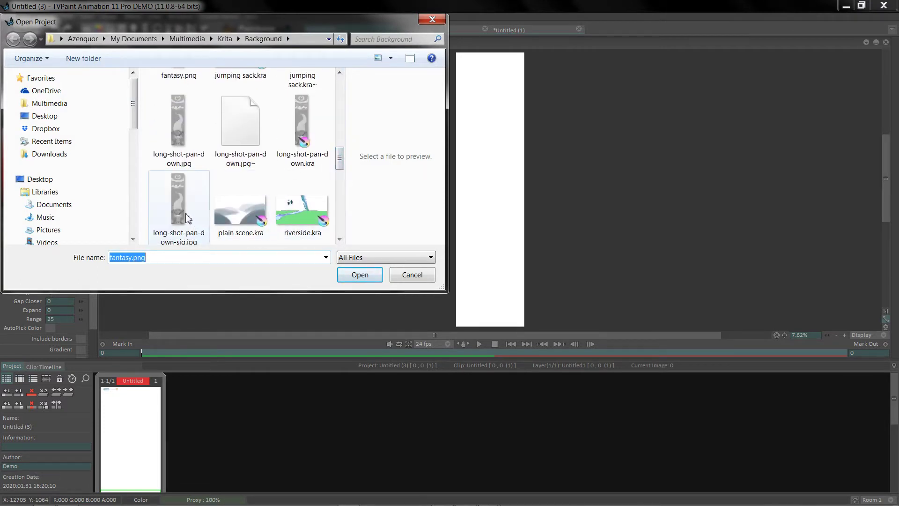
click(183, 139)
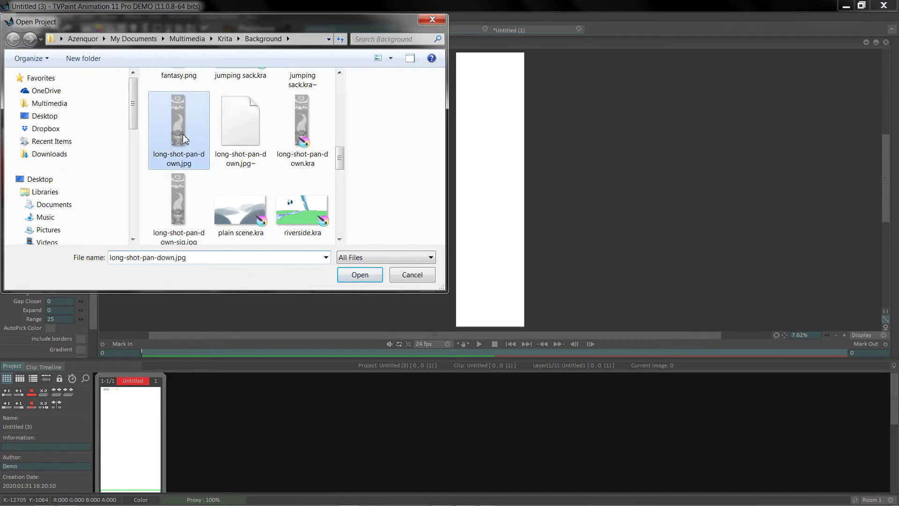
click(359, 274)
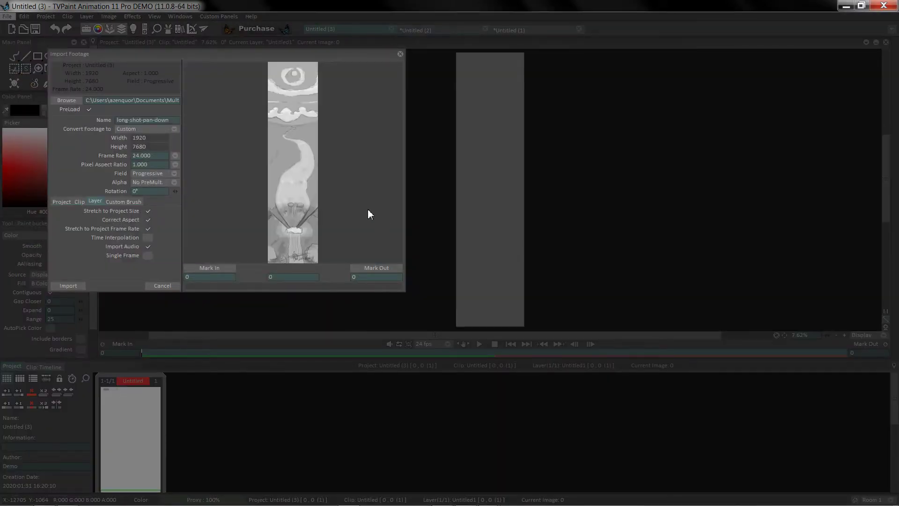
click(75, 286)
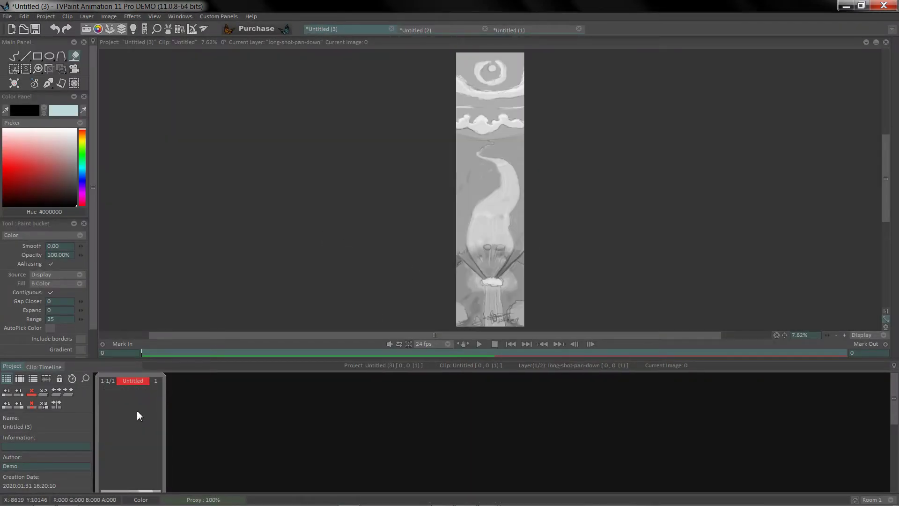
- Extend the long-shot-pan-down layer to 240 frames in the clip timeline
click(48, 378)
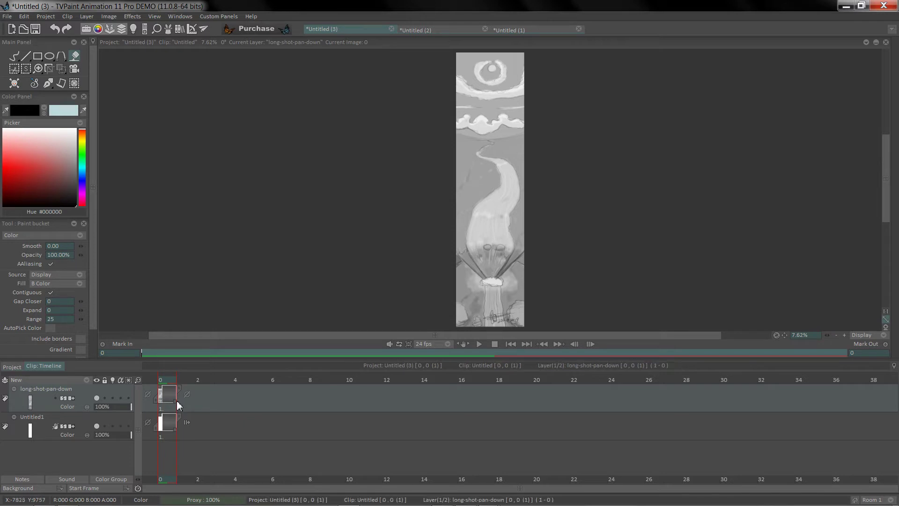
drag(179, 398, 859, 402)
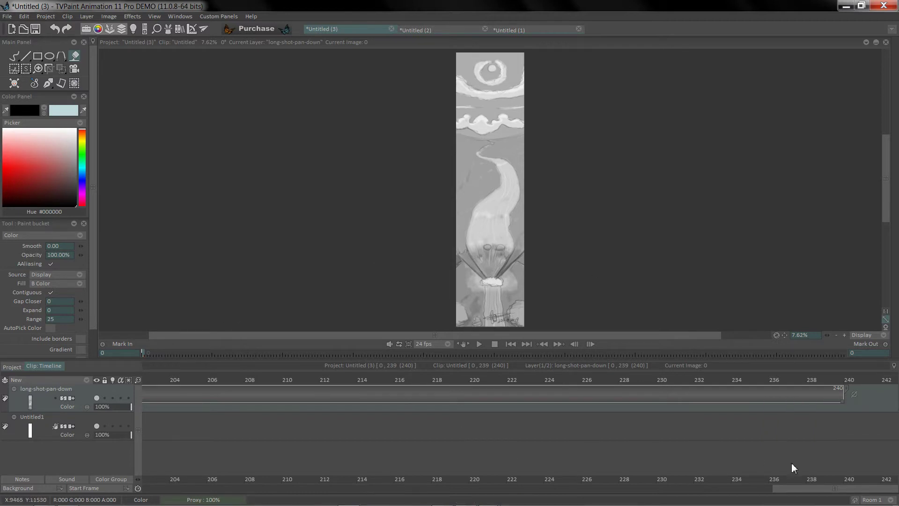
drag(792, 488, 125, 489)
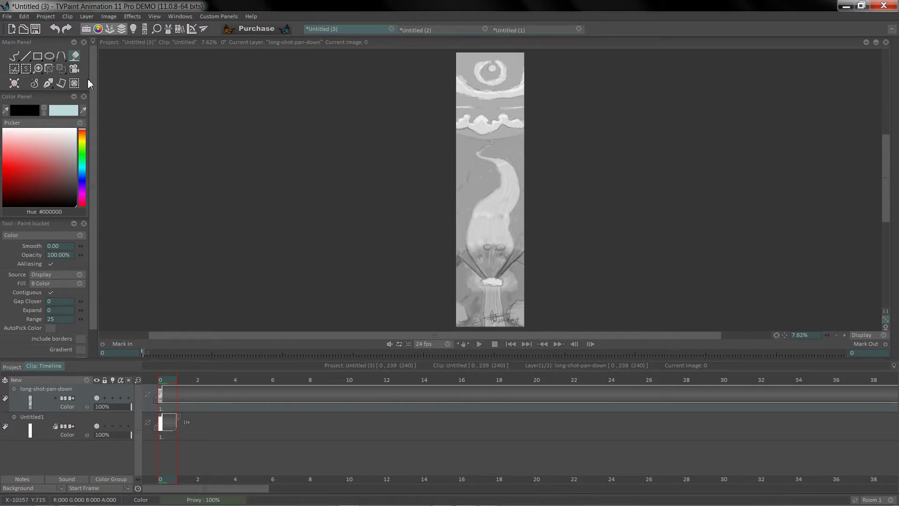
- With the Camera tool, move the camera frame to the top of the background, at about X 986, Y 563
click(76, 69)
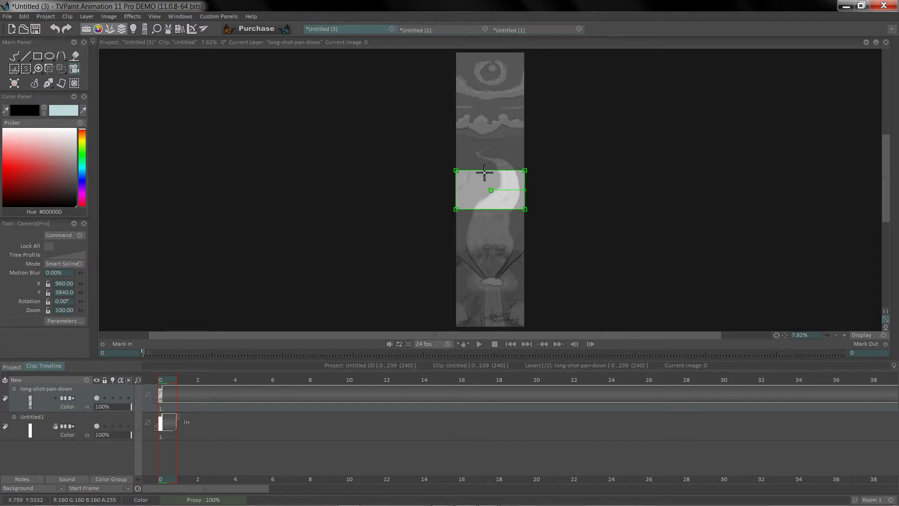
drag(491, 191, 492, 73)
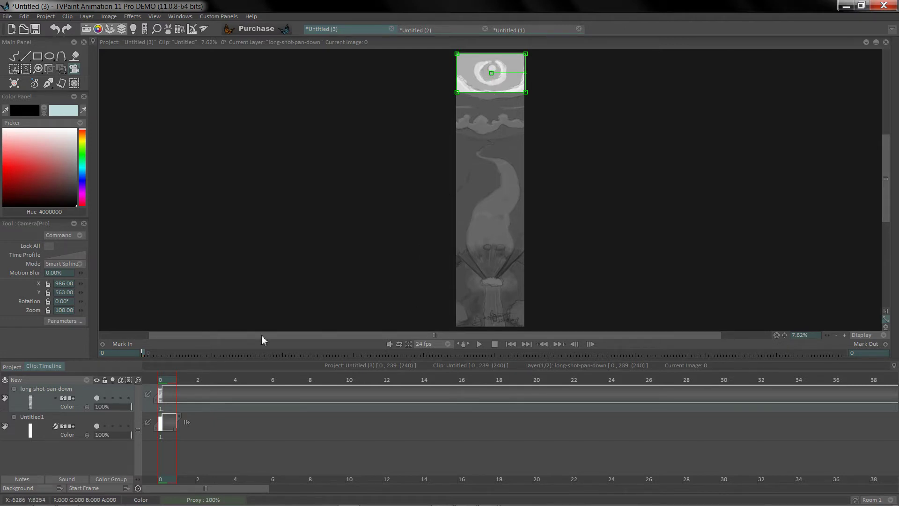
- Duplicate the 240-frame clip in the project view and select the first clip
click(19, 366)
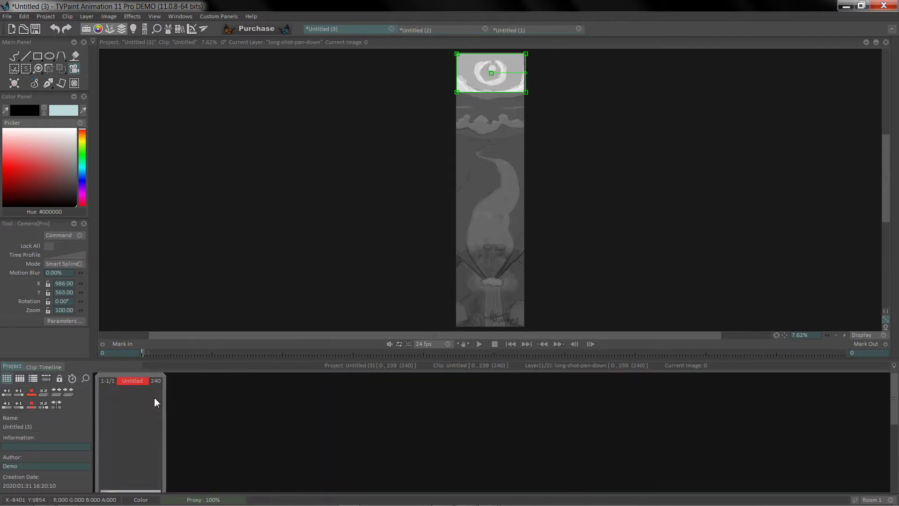
right_click(150, 412)
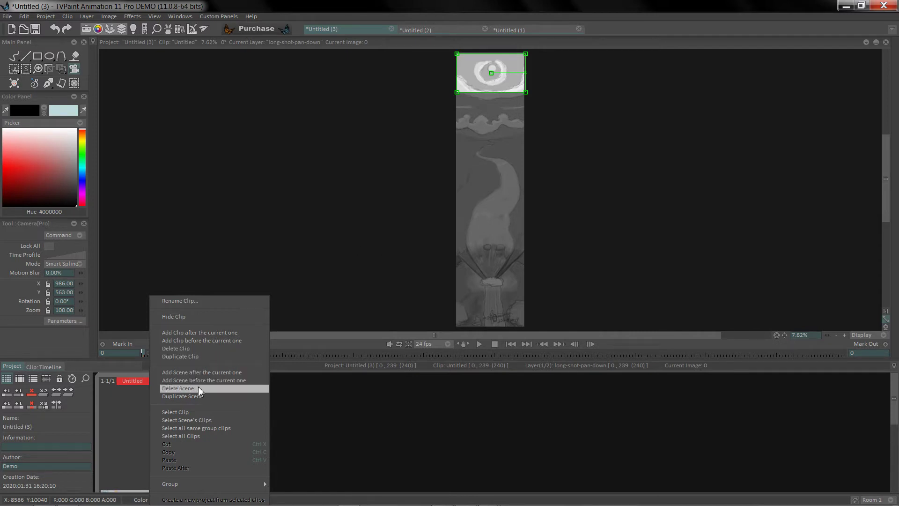
click(196, 356)
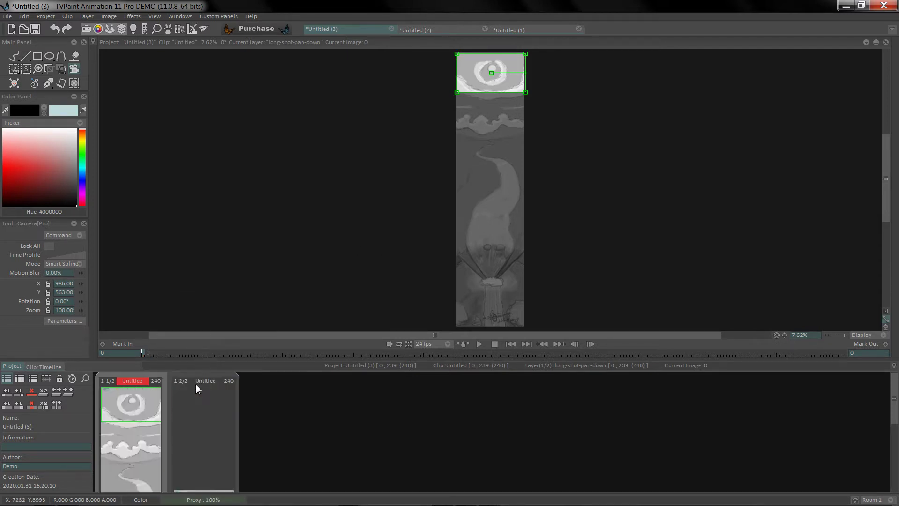
click(138, 418)
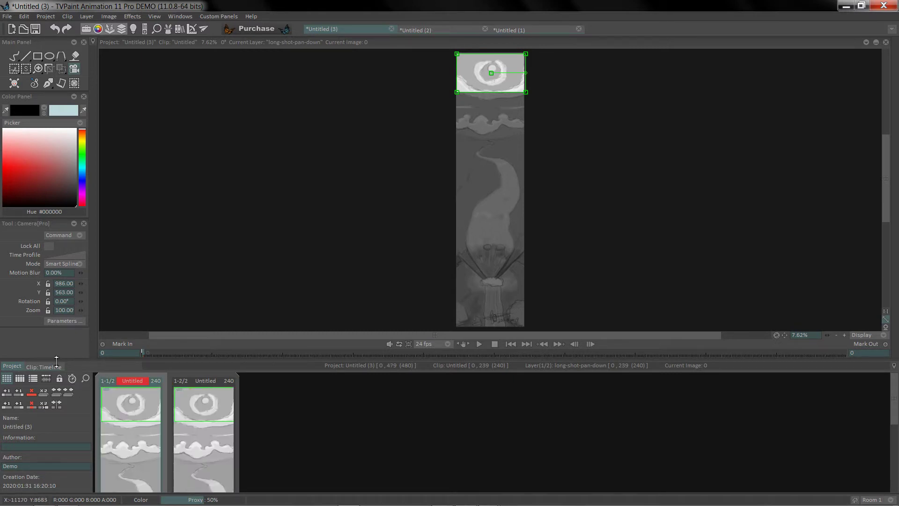
- Shorten the first clip's long-shot-pan-down layer to 72 frames and go to frame 71
double_click(134, 401)
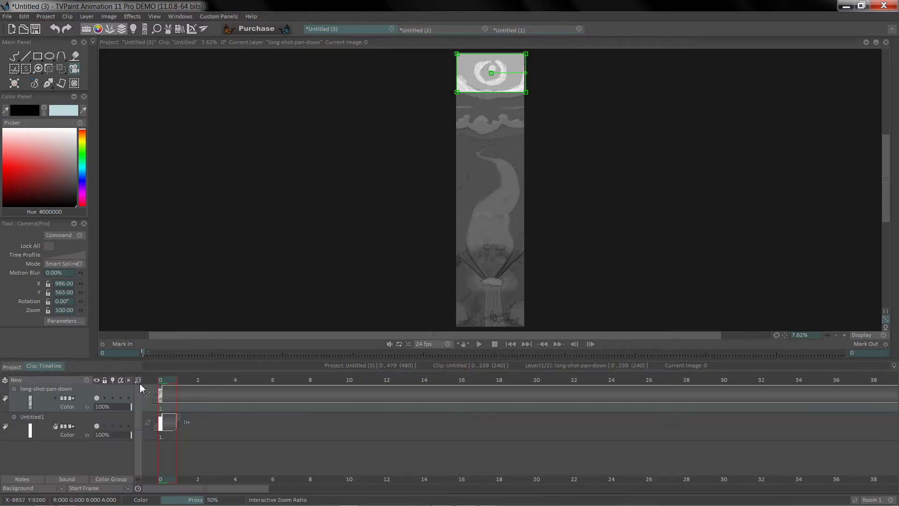
drag(257, 488, 894, 460)
drag(880, 400, 707, 402)
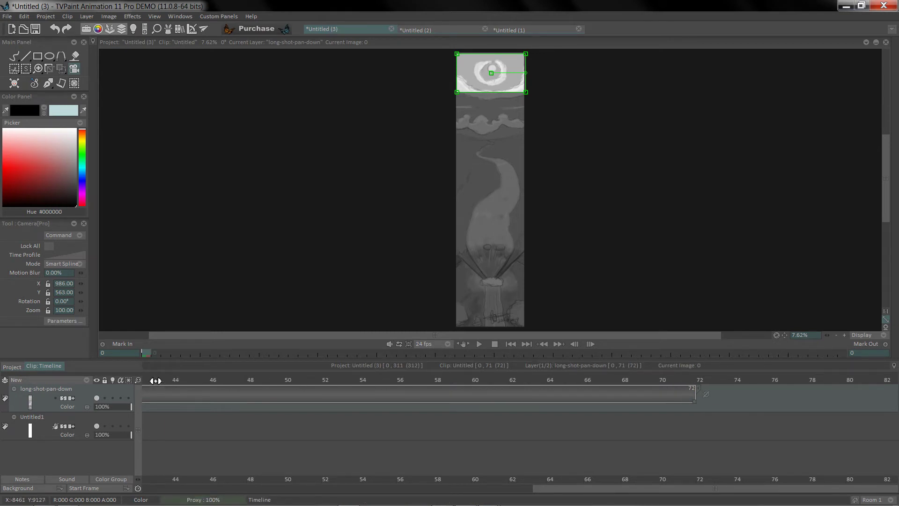
drag(156, 380, 697, 375)
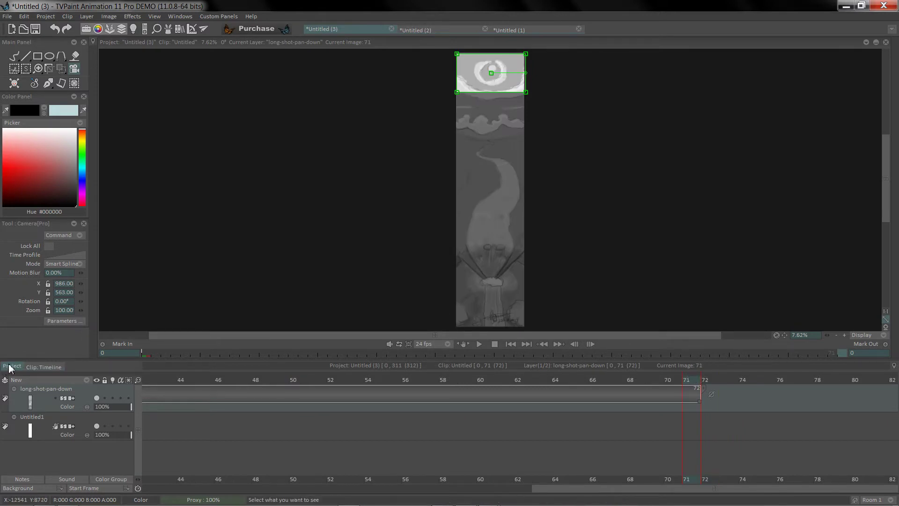
- Open the second clip's timeline and go to its last frame, 239
click(11, 366)
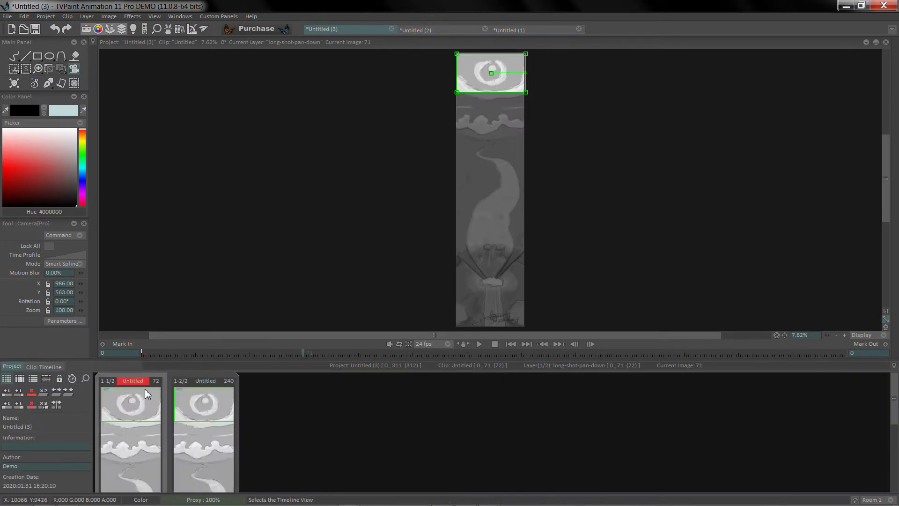
double_click(216, 401)
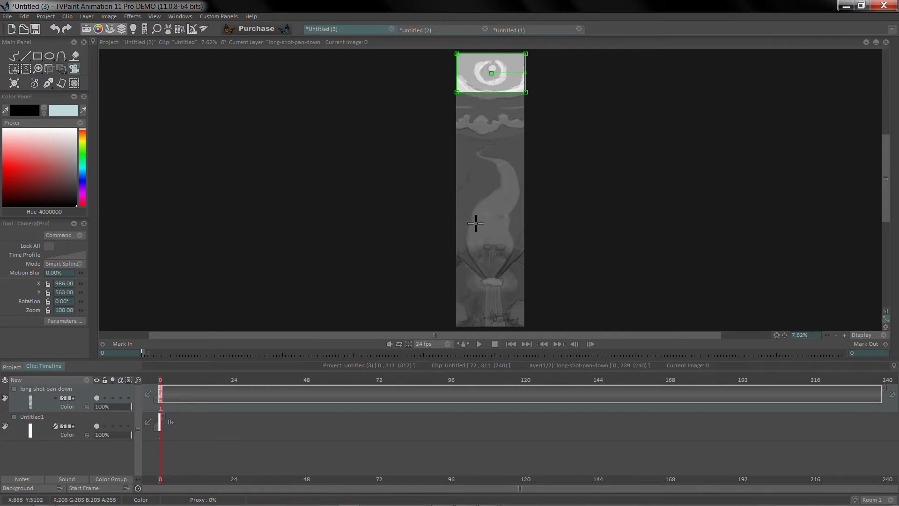
mouse_move(223, 388)
mouse_down()
mouse_move(778, 377)
mouse_move(866, 388)
mouse_move(747, 400)
mouse_move(768, 403)
mouse_move(769, 380)
mouse_up()
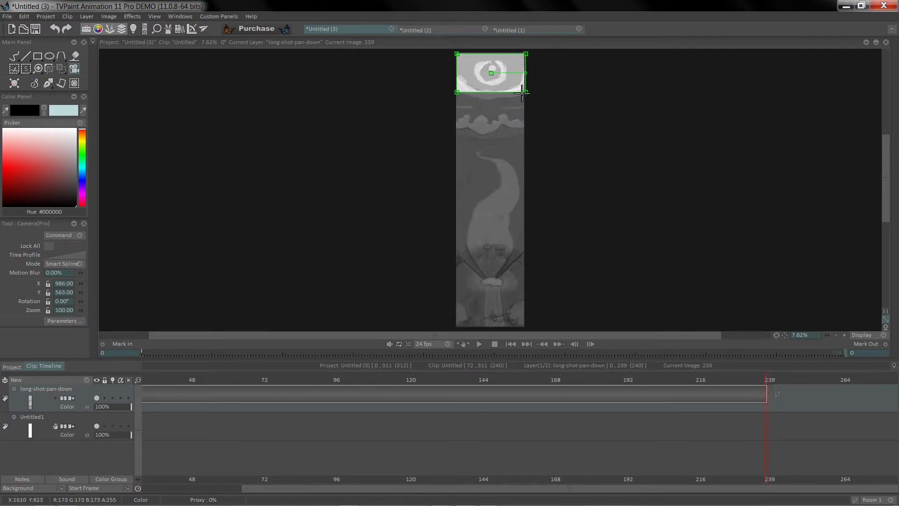
- Try moving the second clip's camera frame down to about X 973, Y 4803 on frame 239, and undo the move
drag(493, 74, 490, 223)
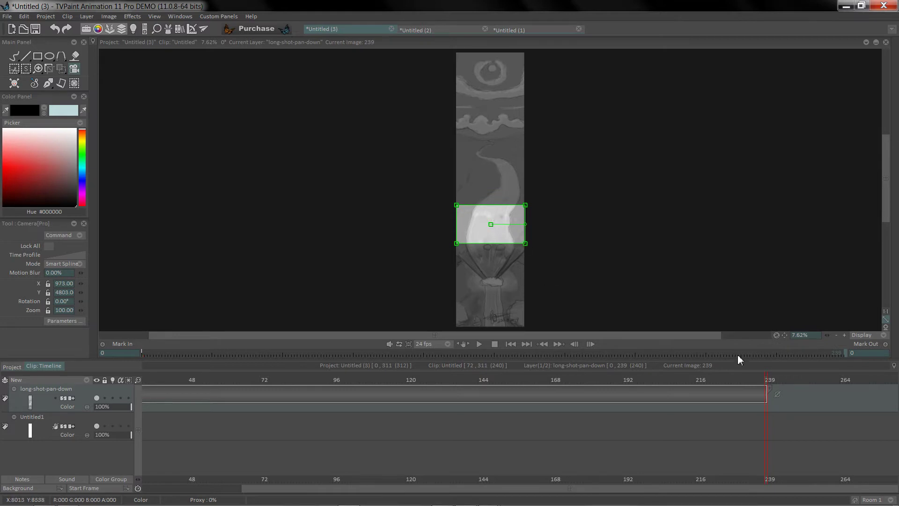
click(758, 380)
drag(642, 385, 92, 405)
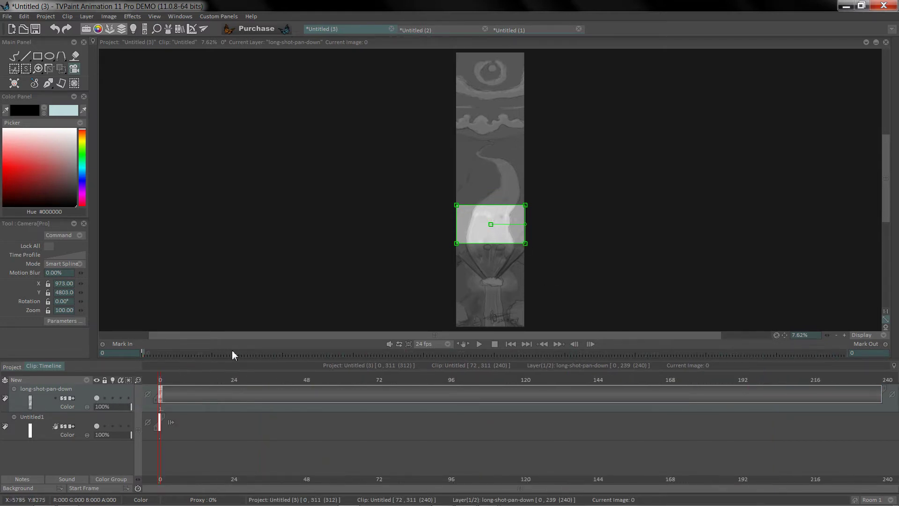
key(ctrl+z)
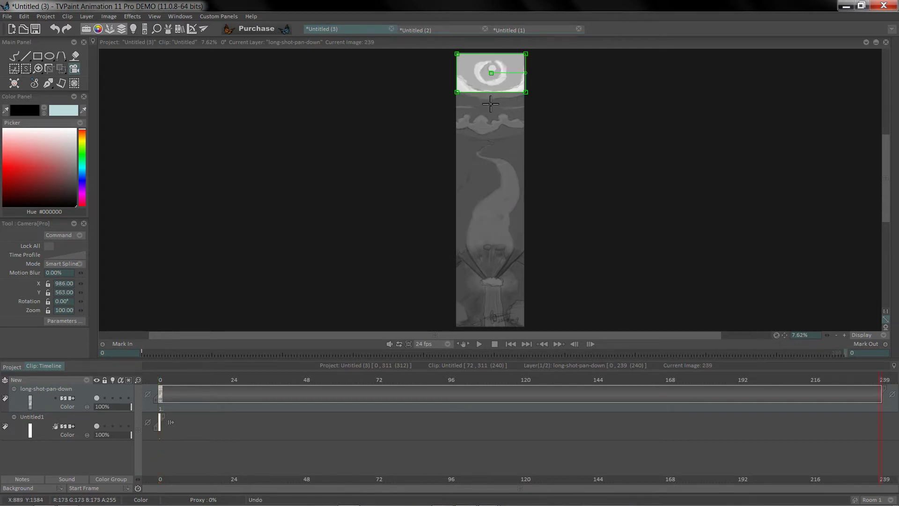
- Add a camera position on frame 239 and move its frame down the background to about X 964, Y 6308
click(493, 240)
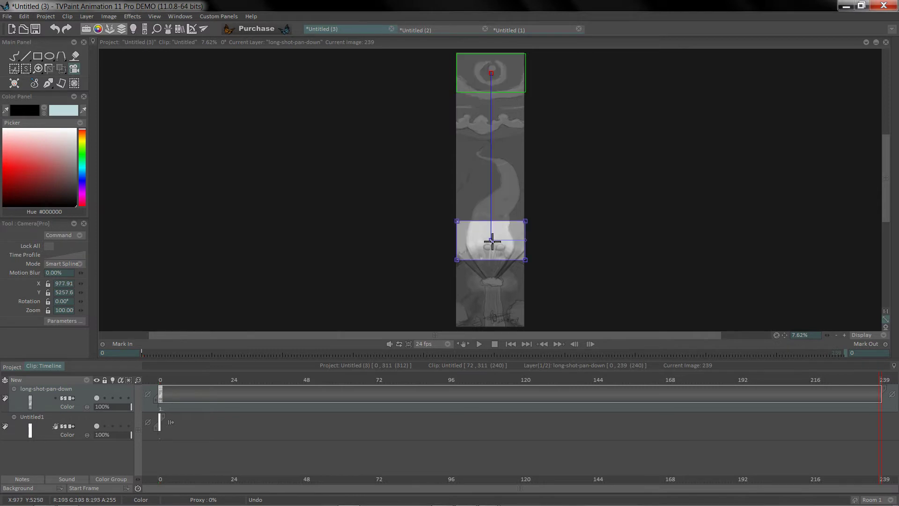
drag(492, 243, 493, 277)
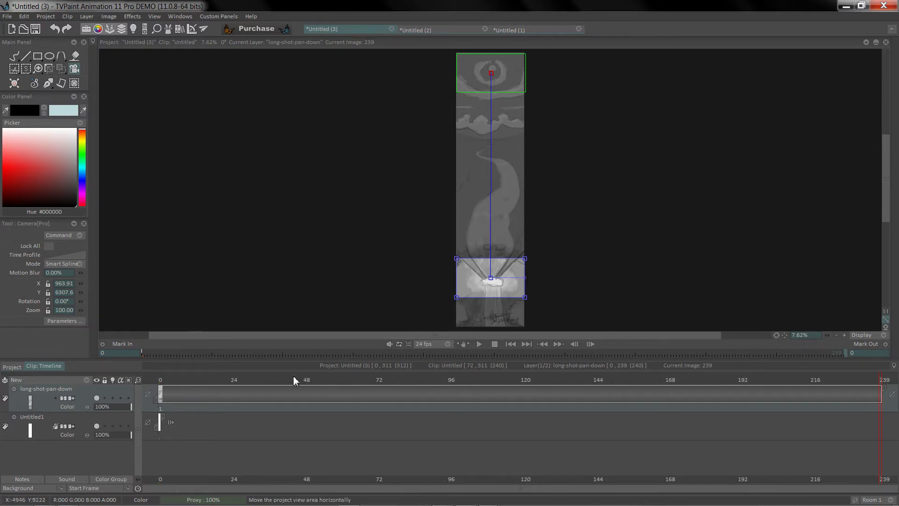
- Go to frame 125, add an intermediate camera point on the path, and move it up to about X 943, Y 2531
drag(367, 384, 543, 368)
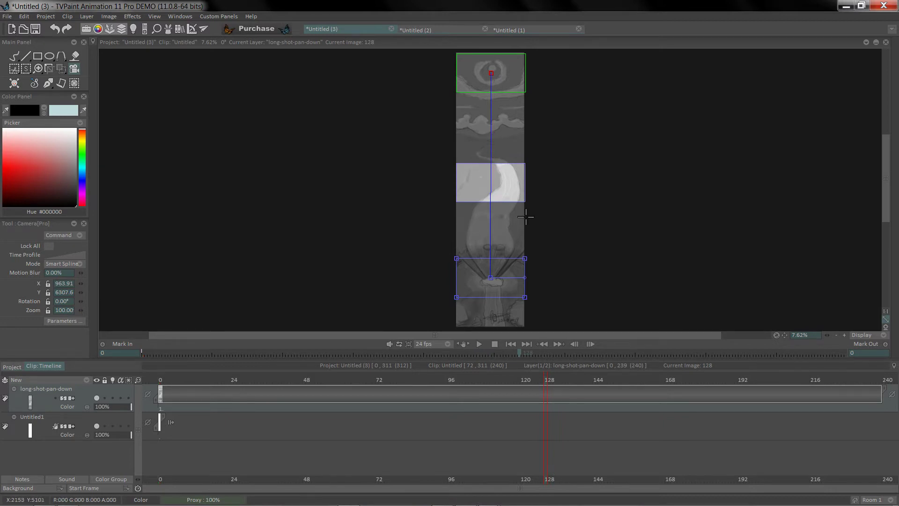
mouse_move(548, 380)
mouse_down()
mouse_move(610, 377)
mouse_move(539, 383)
mouse_up()
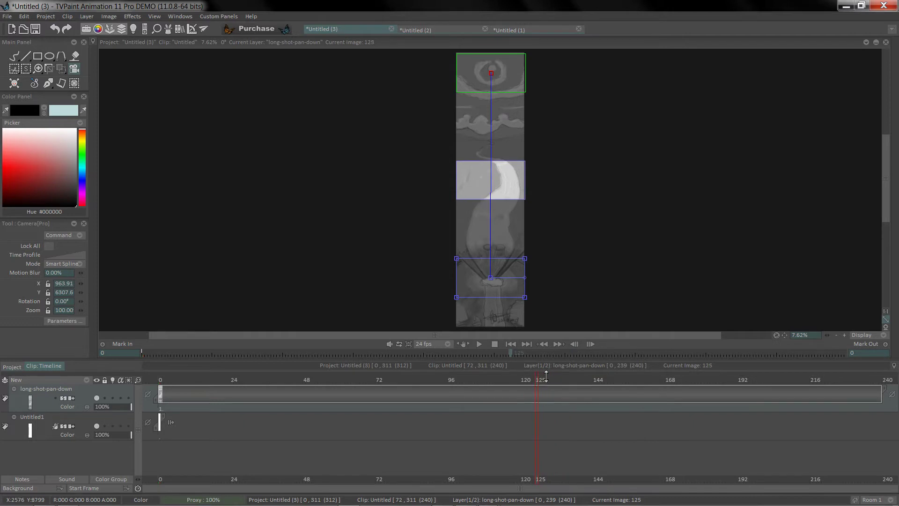
click(493, 179)
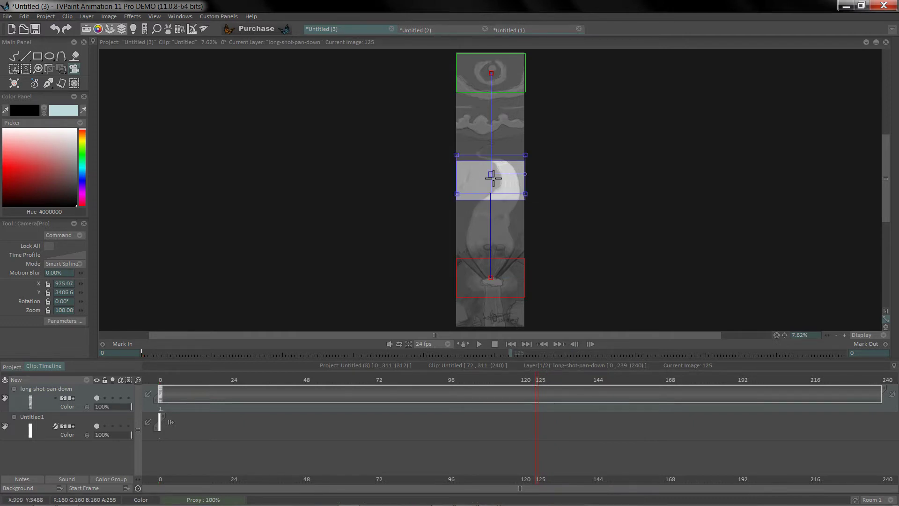
drag(492, 179, 490, 143)
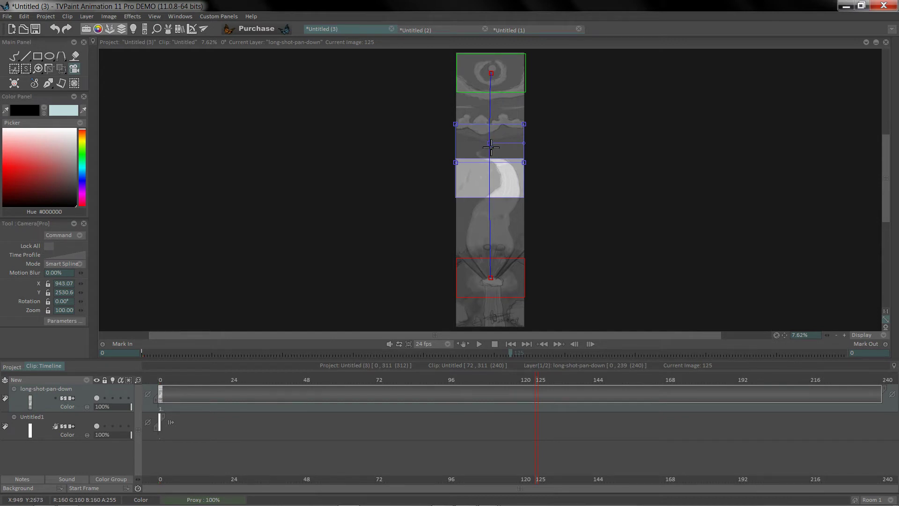
- Preview the camera move in the second clip, then play back both clips together from the project view
drag(540, 377, 852, 395)
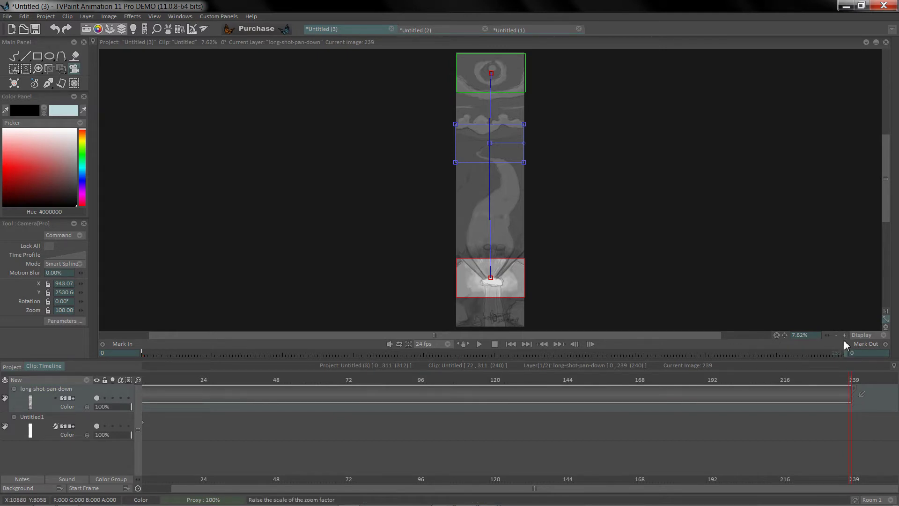
click(479, 344)
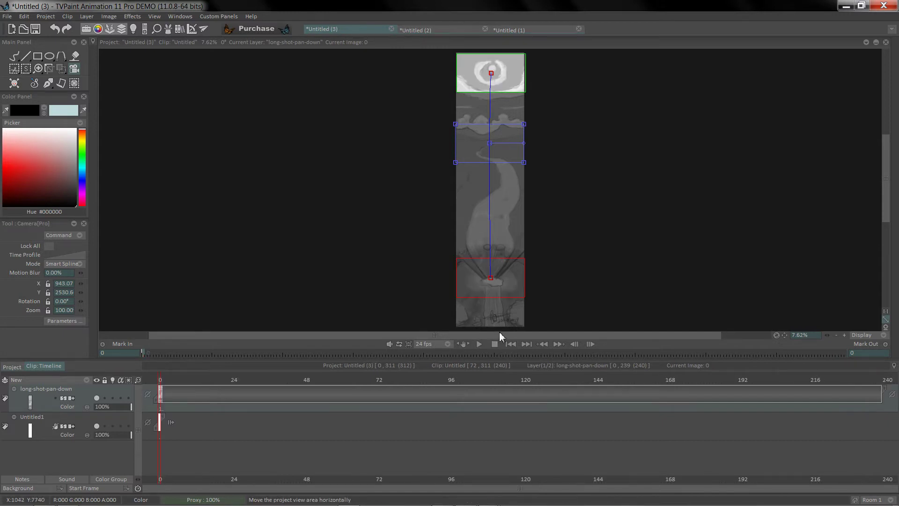
click(12, 366)
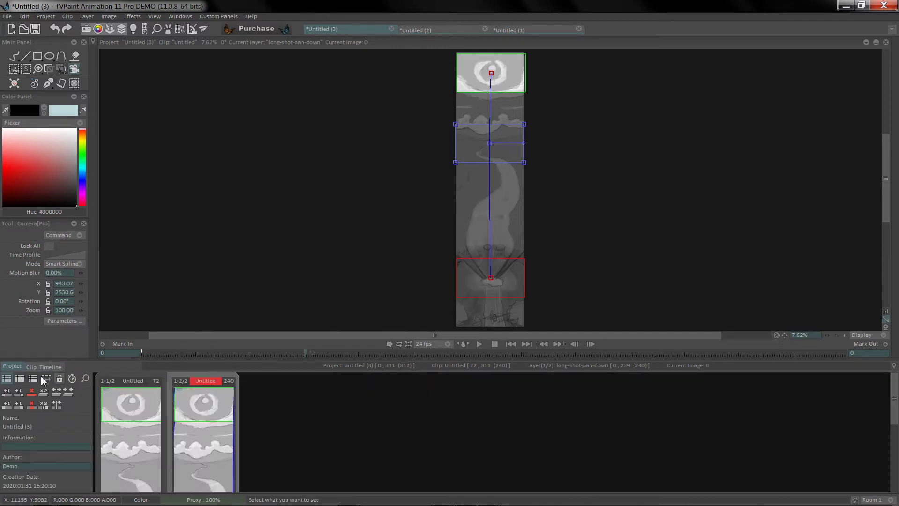
click(478, 343)
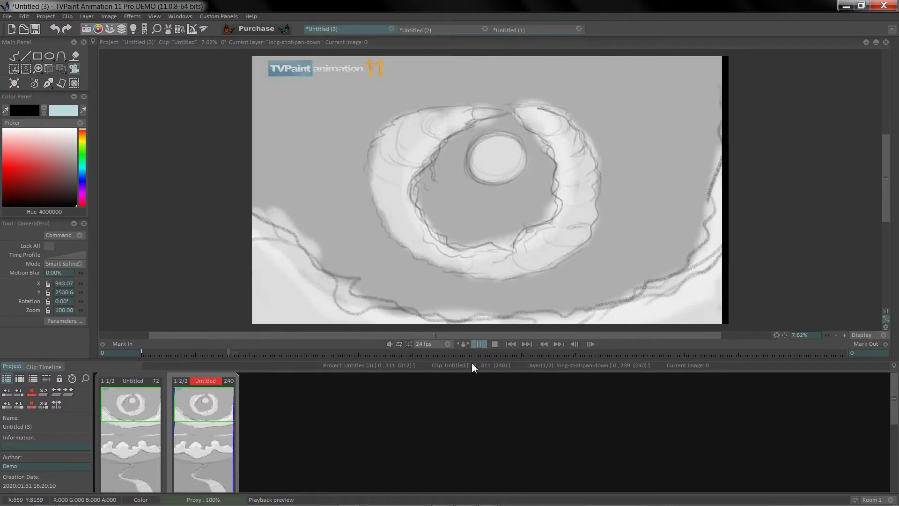
click(482, 301)
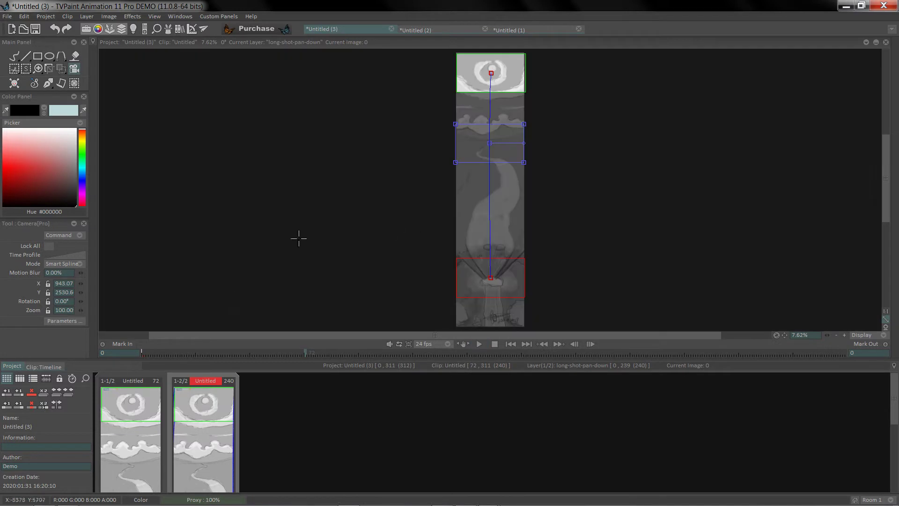
- Open the first clip's timeline, add an animation layer above long-shot-pan-down, and move its image to frame 0
double_click(128, 401)
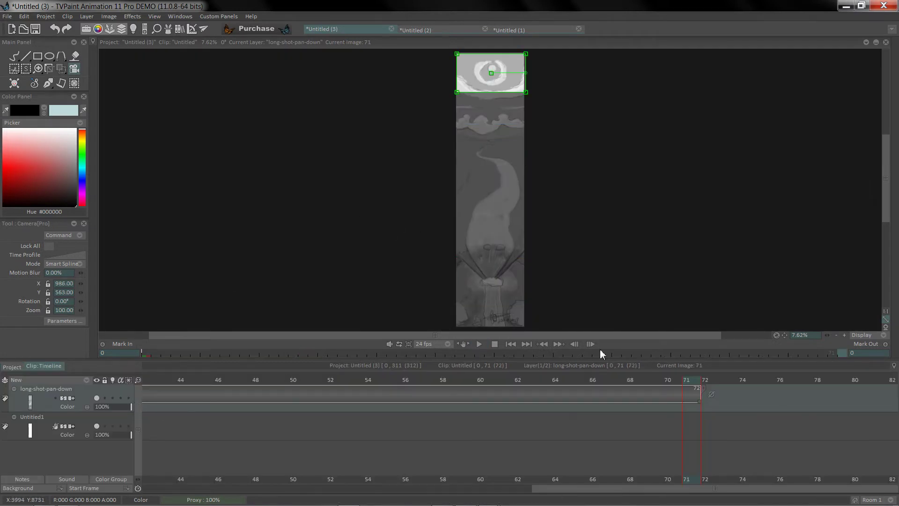
drag(682, 487, 286, 488)
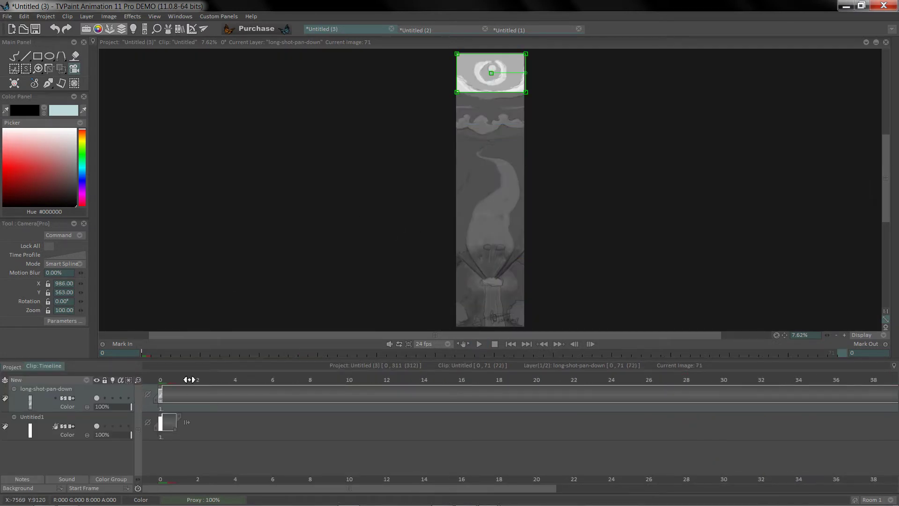
right_click(47, 393)
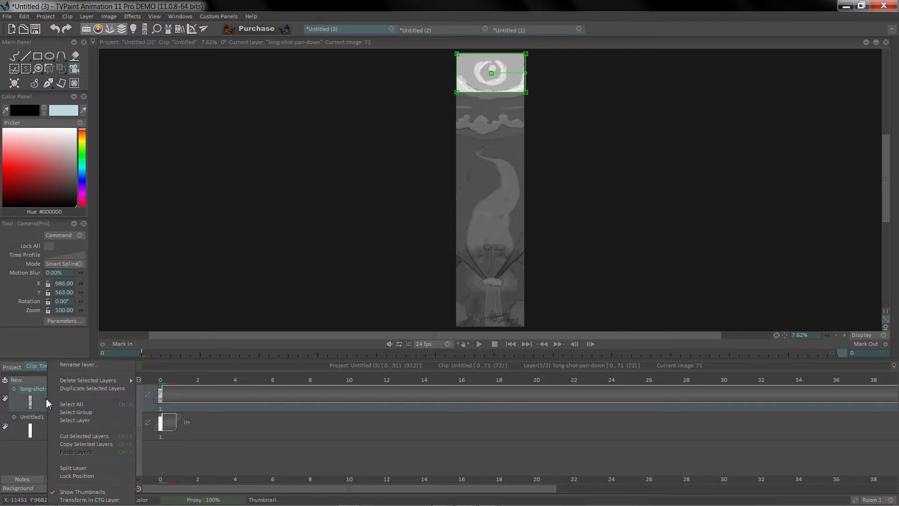
click(38, 380)
click(40, 381)
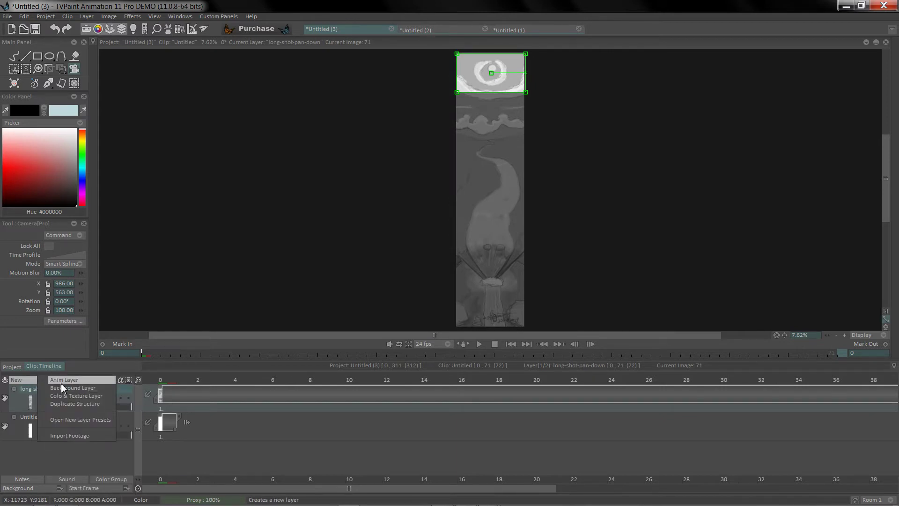
click(60, 383)
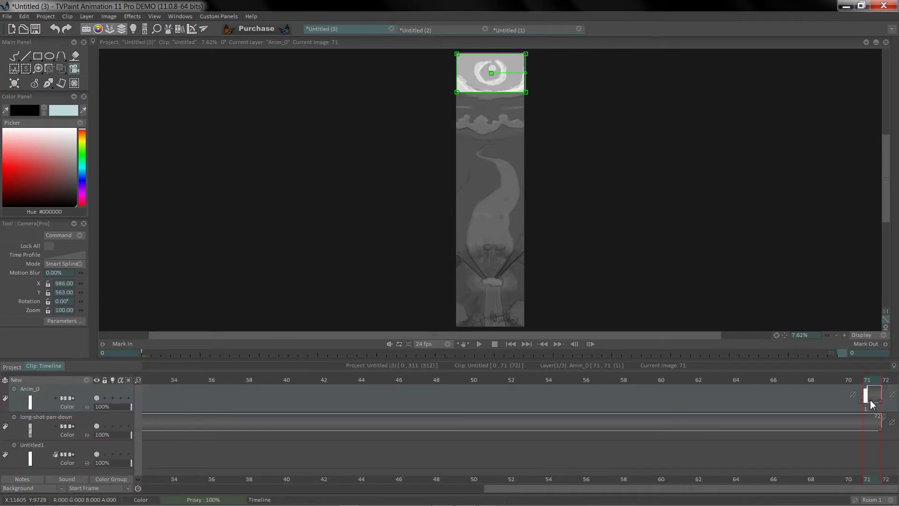
drag(866, 395, 46, 397)
drag(147, 394, 148, 395)
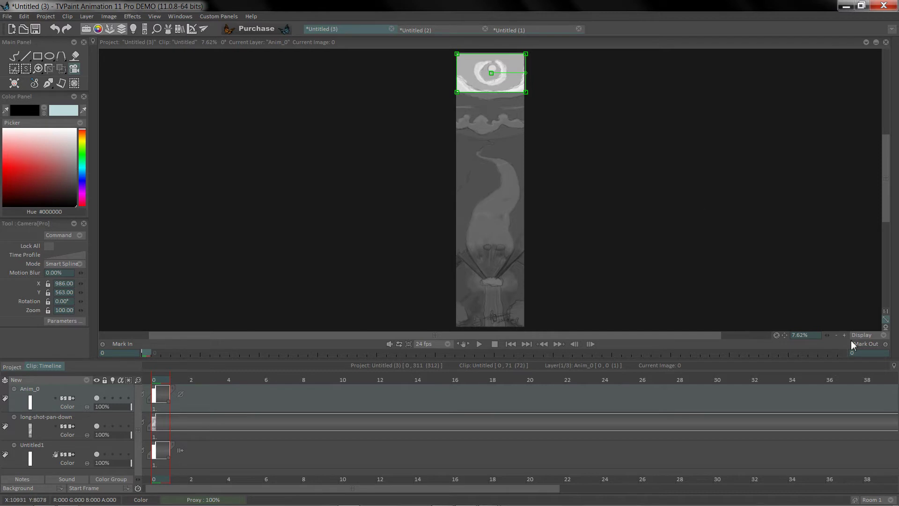
- Align the first clip's camera frame with the top of the background at about X 960, Y 549
scroll(824, 342, up, 5)
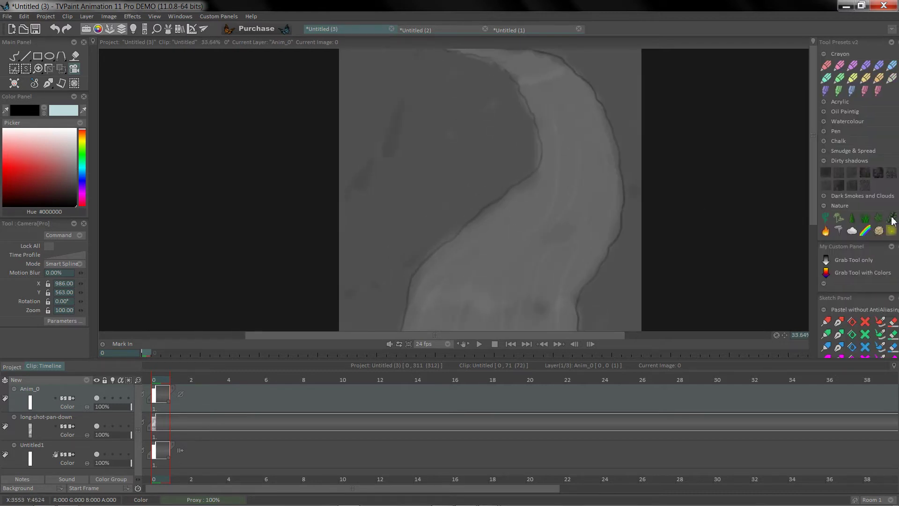
drag(888, 185, 889, 137)
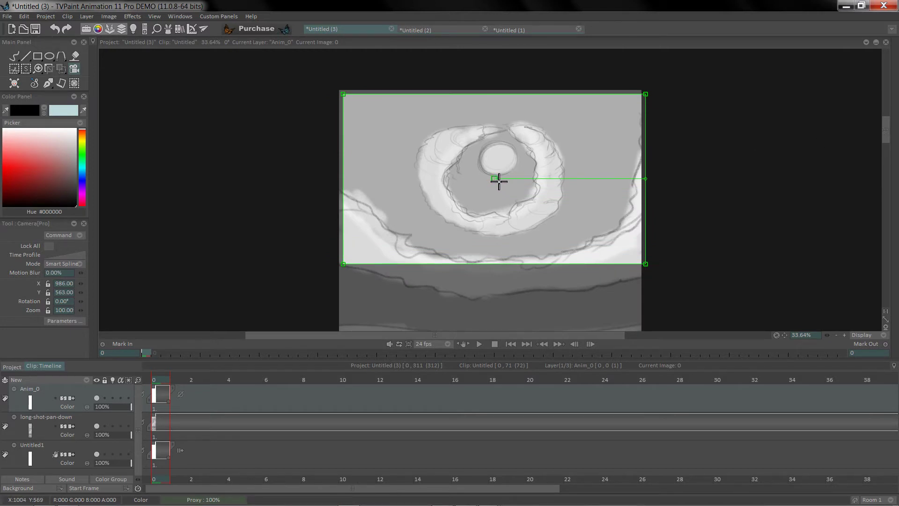
drag(498, 181, 492, 178)
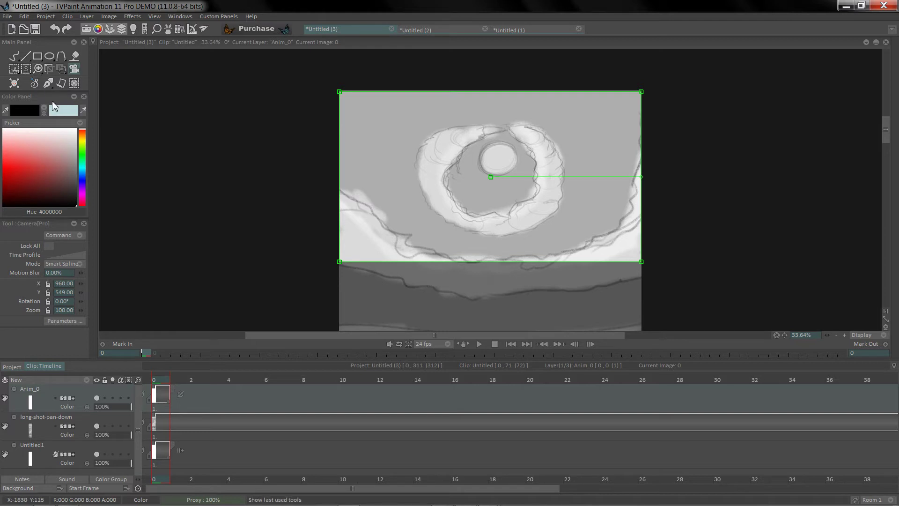
- Try the Charcoal chalk preset with freehand drawing on the new animation layer, and undo the test
drag(52, 149, 84, 219)
click(15, 57)
mouse_move(895, 132)
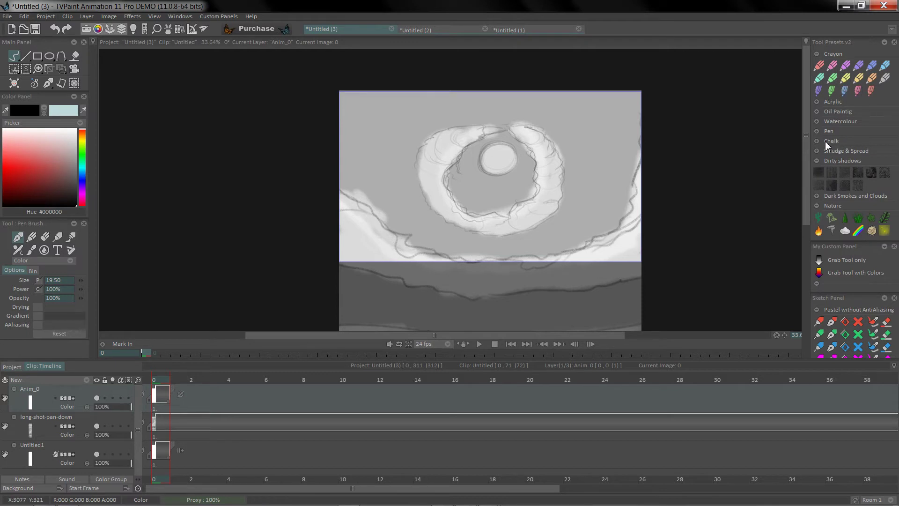
click(821, 142)
click(822, 142)
click(819, 140)
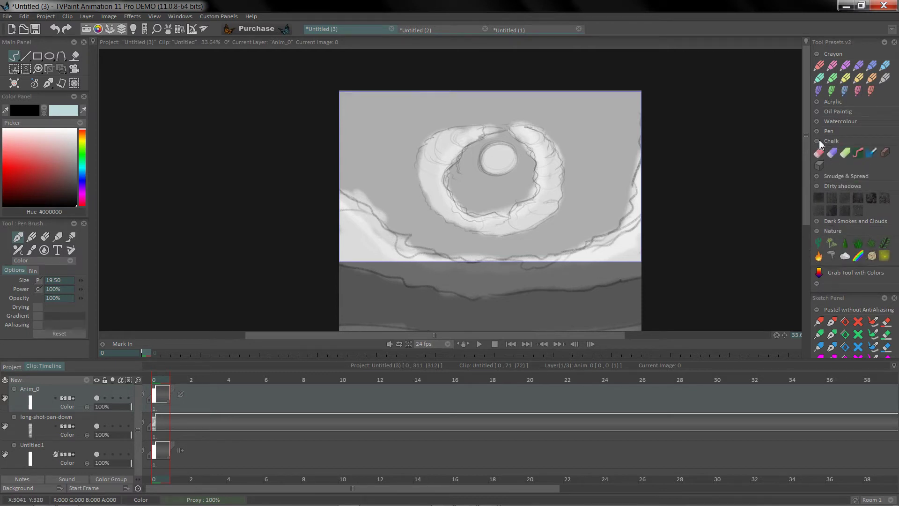
click(832, 154)
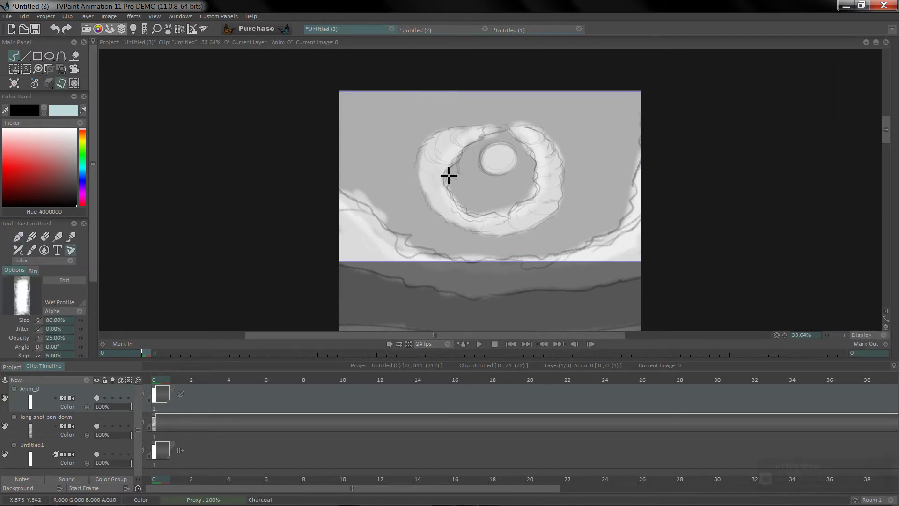
key(ctrl+z)
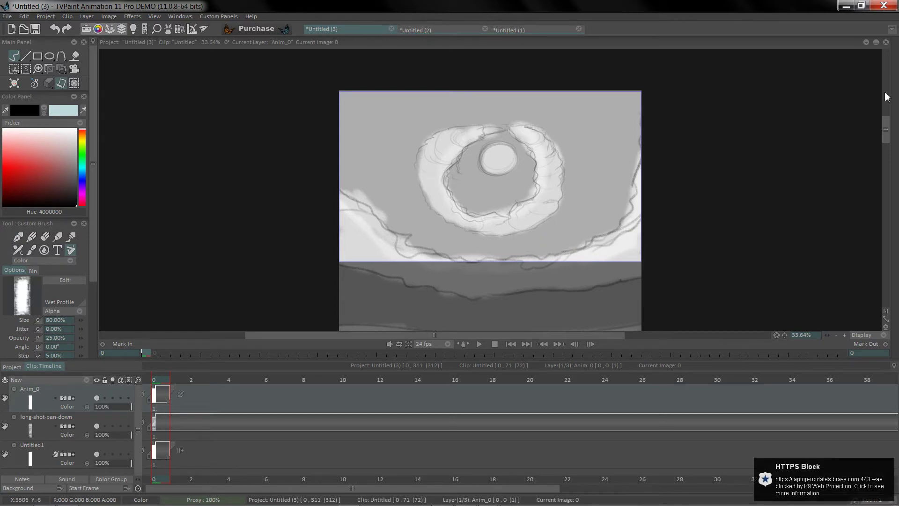
- Choose the Acrylic 2 brush preset, test it with a short stroke beside the cloud ring, and undo the stroke
mouse_move(886, 97)
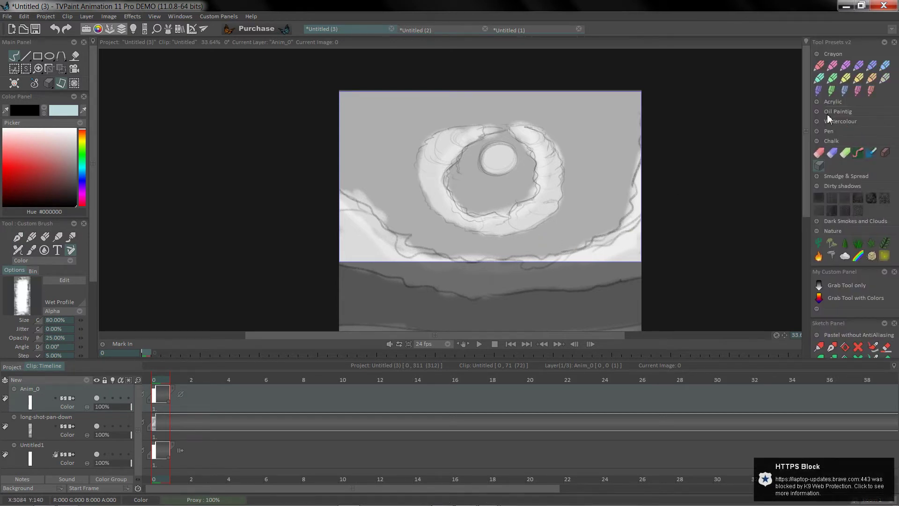
click(816, 102)
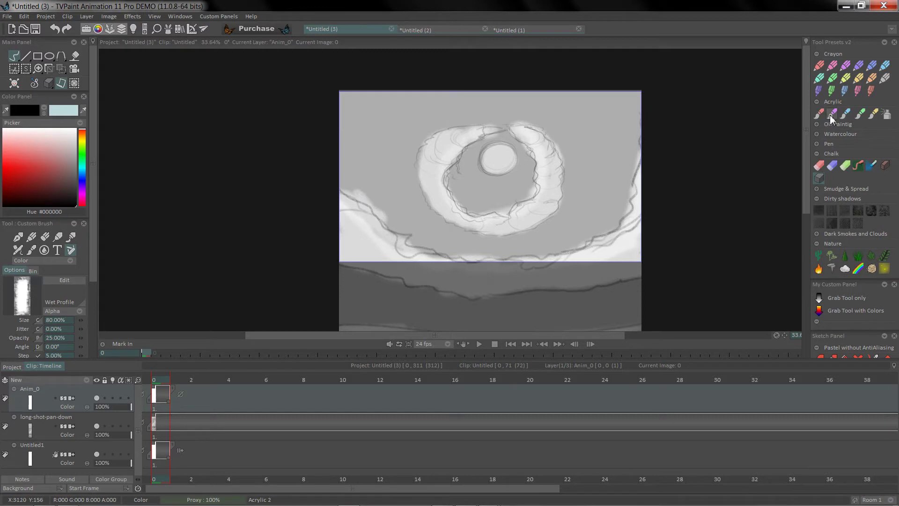
click(832, 114)
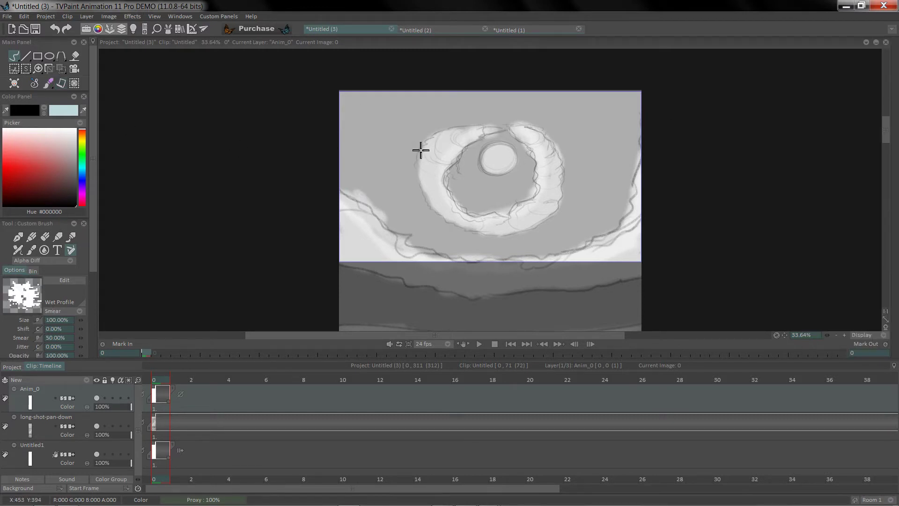
drag(420, 149, 414, 161)
key(ctrl+z)
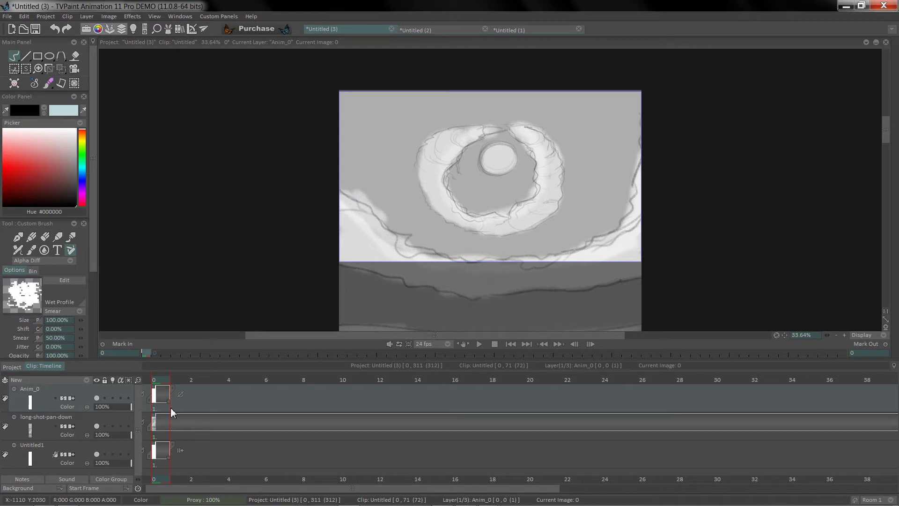
- Add a new image on frame 24 of the Anim_0 layer and paint a dark winged silhouette over the camera frame's lower-left edge
mouse_move(167, 381)
mouse_down()
mouse_move(620, 381)
mouse_move(734, 398)
mouse_move(828, 381)
mouse_move(600, 387)
mouse_move(616, 394)
mouse_up()
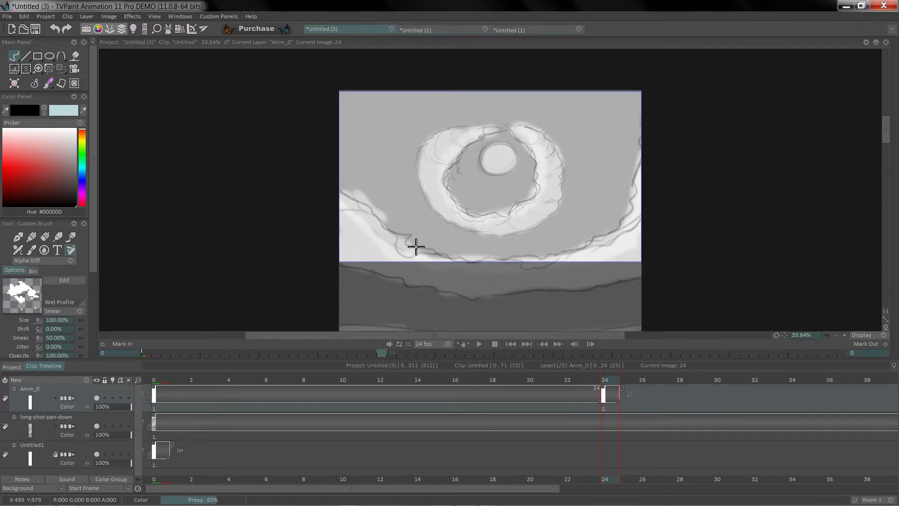
mouse_move(412, 242)
mouse_down()
mouse_move(380, 232)
mouse_move(416, 244)
mouse_up()
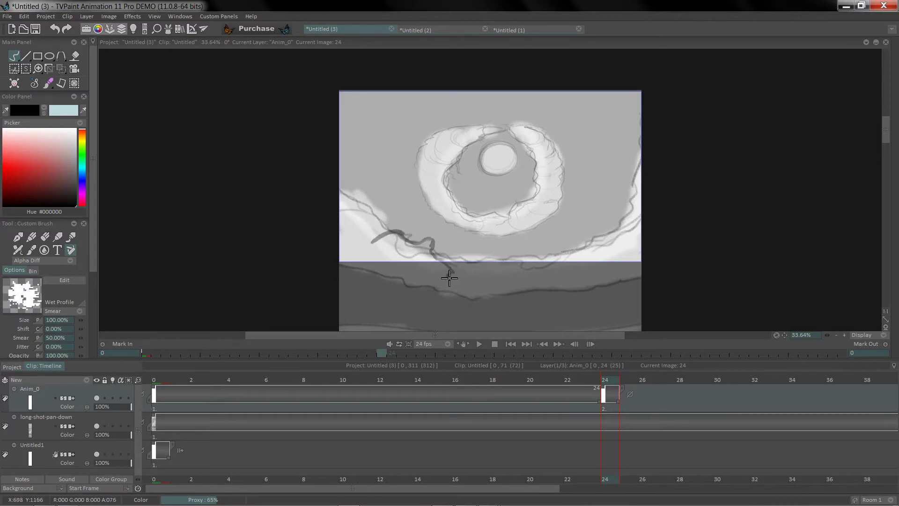
mouse_move(446, 286)
mouse_down()
mouse_move(424, 271)
mouse_move(400, 291)
mouse_move(407, 265)
mouse_move(399, 281)
mouse_move(397, 254)
mouse_up()
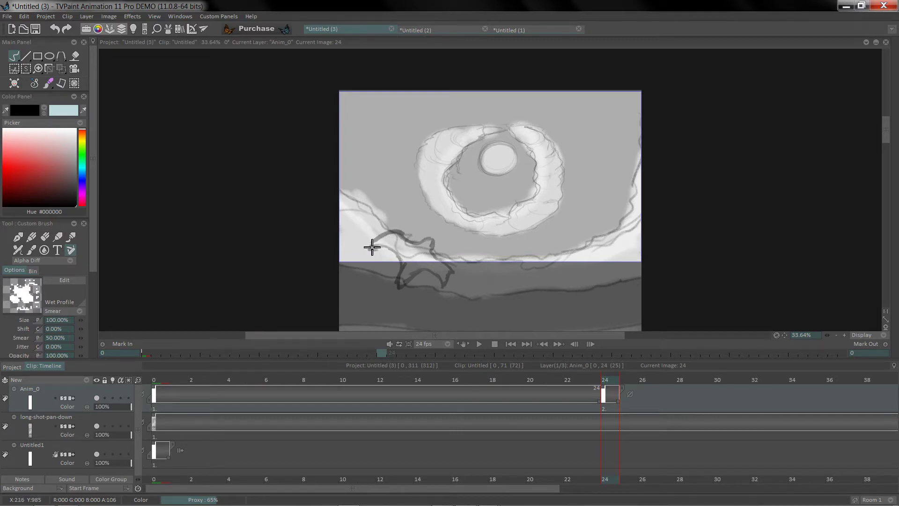
mouse_move(375, 245)
mouse_down()
mouse_move(397, 237)
mouse_move(392, 247)
mouse_move(405, 243)
mouse_move(401, 255)
mouse_move(423, 245)
mouse_move(417, 258)
mouse_move(436, 237)
mouse_move(405, 280)
mouse_move(425, 264)
mouse_move(423, 257)
mouse_move(405, 277)
mouse_move(407, 260)
mouse_move(402, 280)
mouse_move(431, 259)
mouse_move(445, 278)
mouse_move(448, 271)
mouse_move(444, 290)
mouse_move(446, 264)
mouse_move(435, 257)
mouse_move(449, 275)
mouse_move(443, 286)
mouse_move(434, 266)
mouse_move(379, 244)
mouse_up()
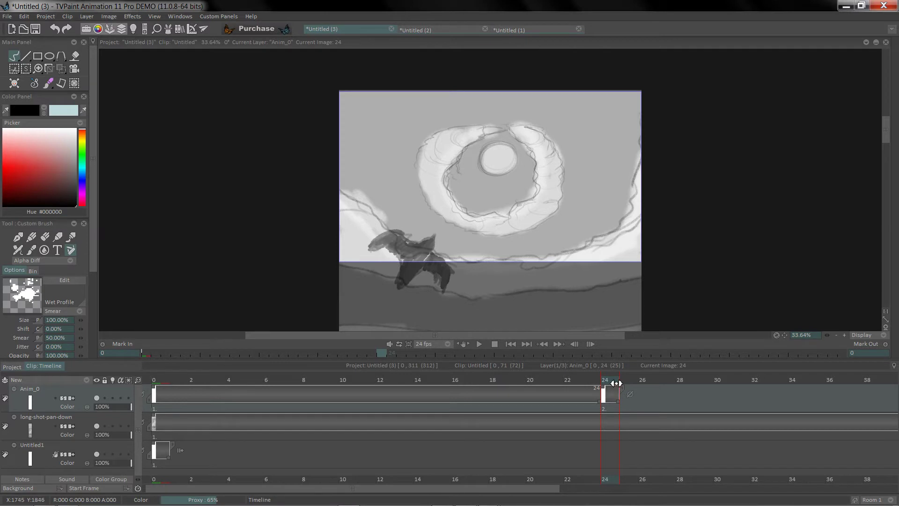
- Add a new image on frame 26 of the Anim_0 layer and show the previous drawing with the light table
drag(617, 383, 643, 380)
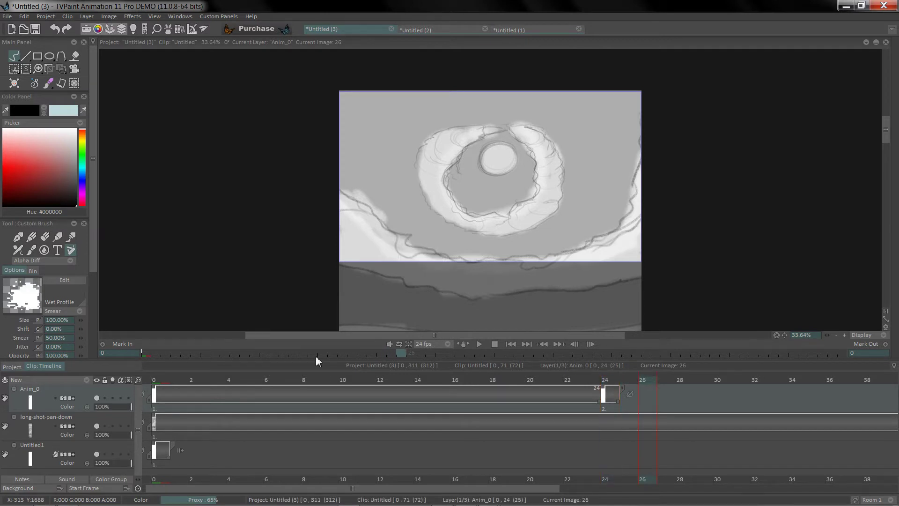
key(Return)
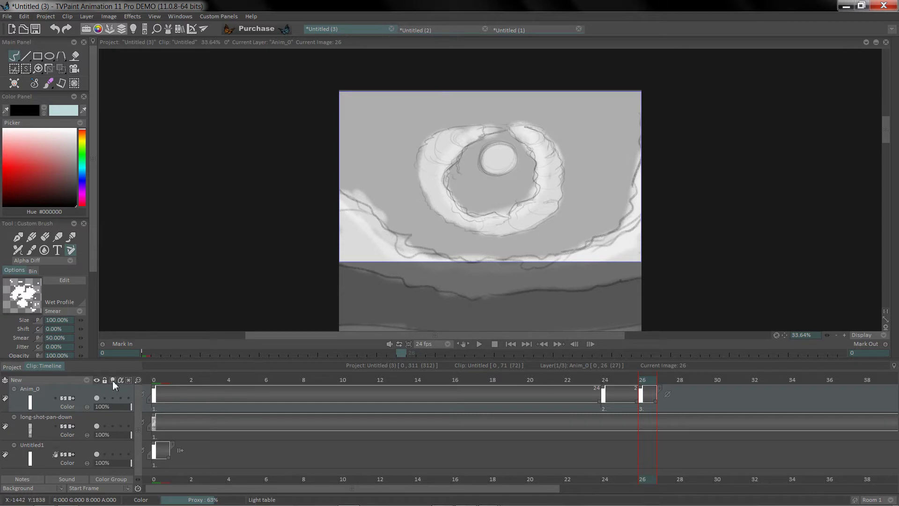
click(113, 398)
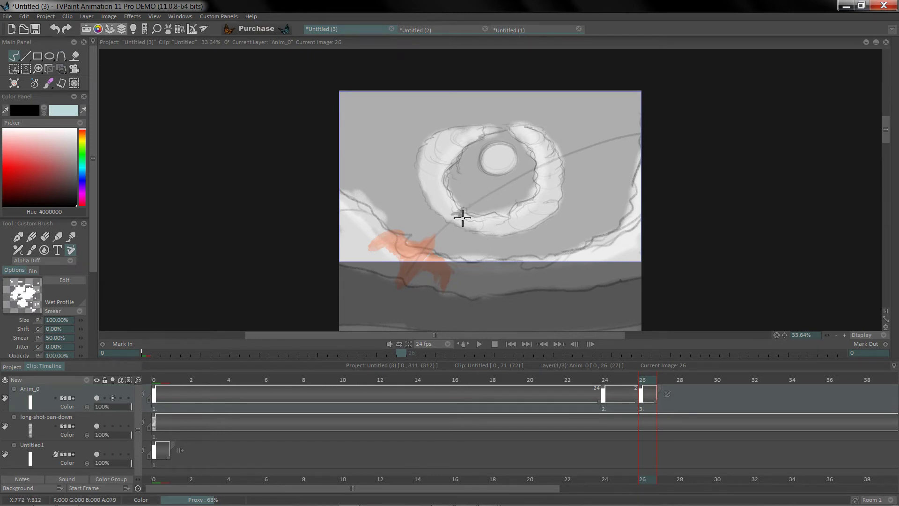
- Paint the winged silhouette on frame 26 at the cloud ring's lower-left edge, and a smaller one on a new frame 28 image inside the ring
drag(465, 234, 463, 248)
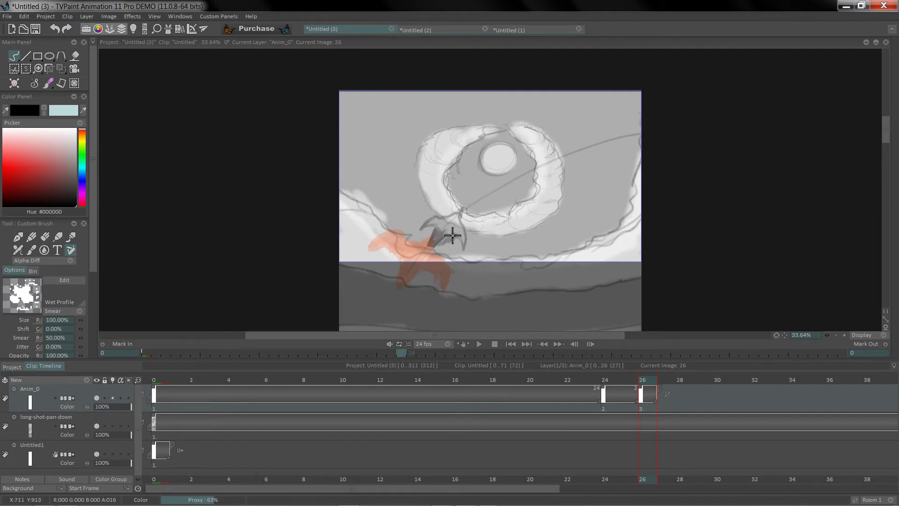
mouse_move(450, 237)
mouse_down()
mouse_move(464, 241)
mouse_move(448, 226)
mouse_move(427, 226)
mouse_move(459, 216)
mouse_move(457, 227)
mouse_move(463, 209)
mouse_move(433, 243)
mouse_up()
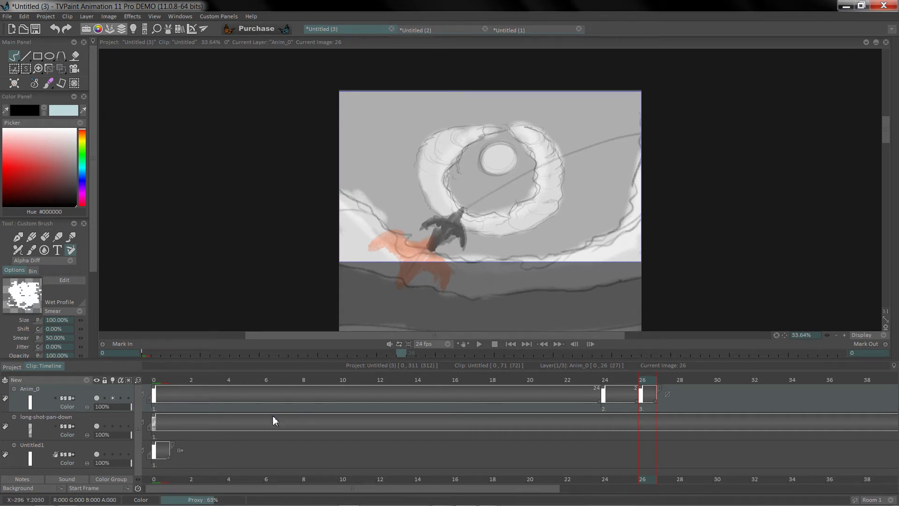
key(Right)
key(Right)
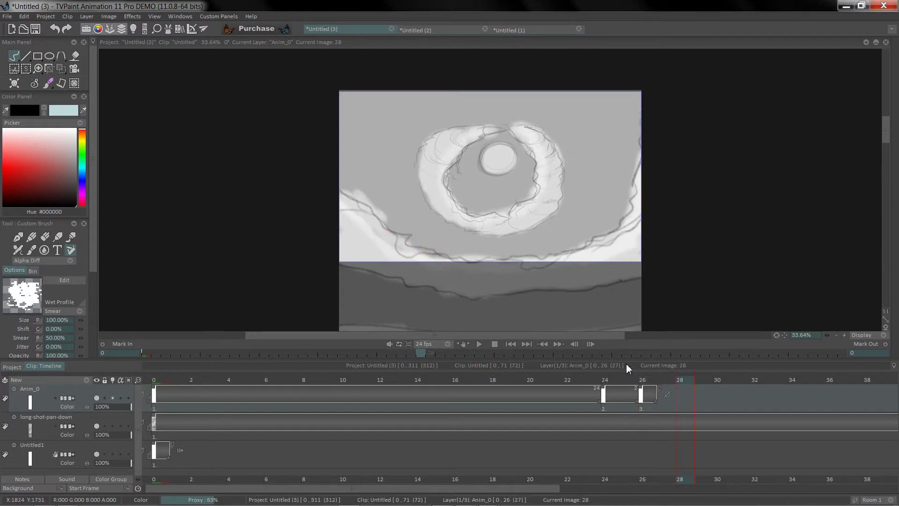
key(ctrl+v)
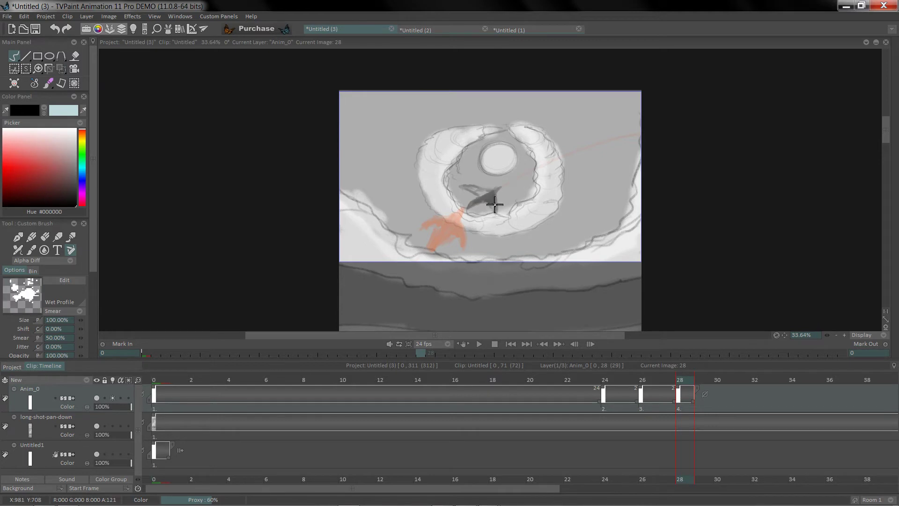
mouse_move(494, 204)
mouse_down()
mouse_move(493, 212)
mouse_move(497, 194)
mouse_up()
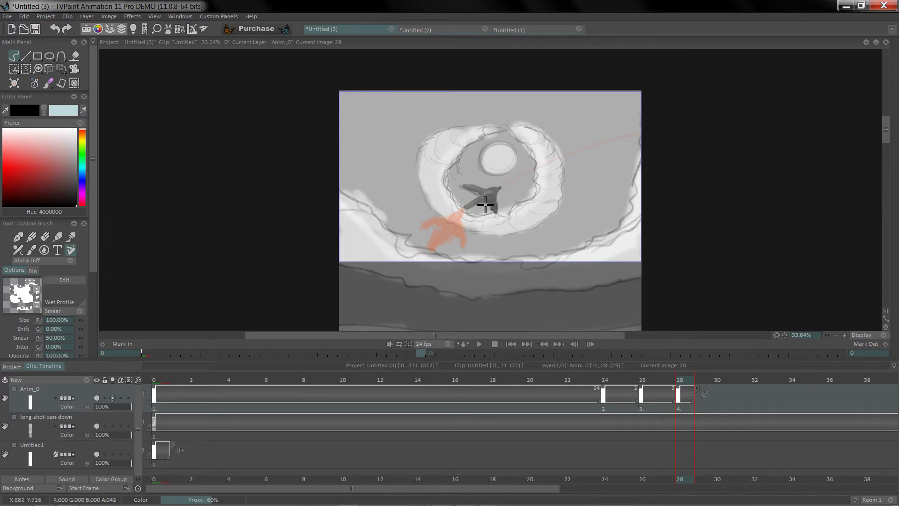
drag(485, 204, 489, 198)
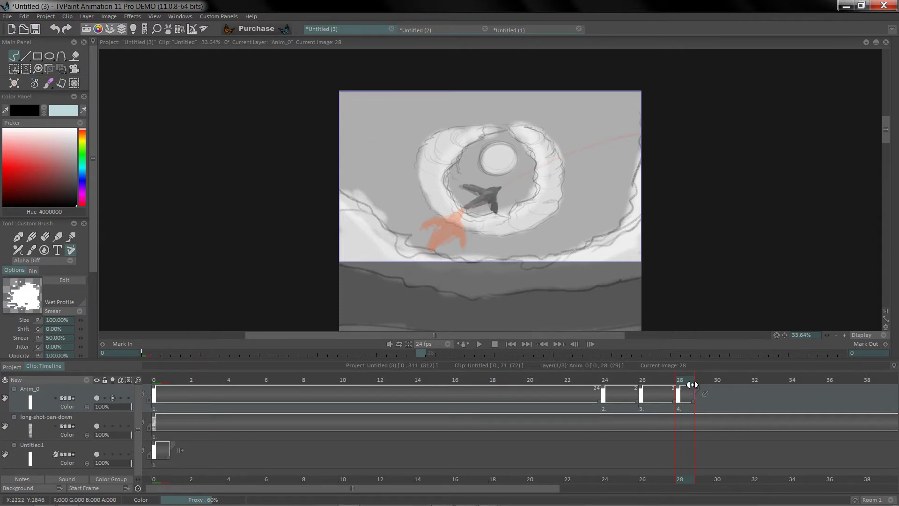
- Add a new image on frame 30 of the Anim_0 layer and paint a smaller winged silhouette just below the moon
drag(691, 385, 714, 378)
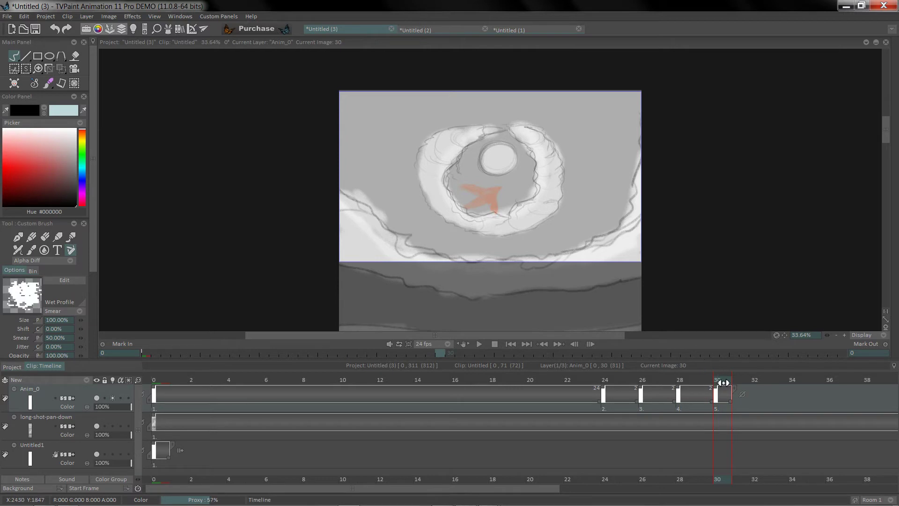
mouse_move(723, 382)
mouse_down()
mouse_move(617, 385)
mouse_move(670, 375)
mouse_move(583, 386)
mouse_move(724, 377)
mouse_up()
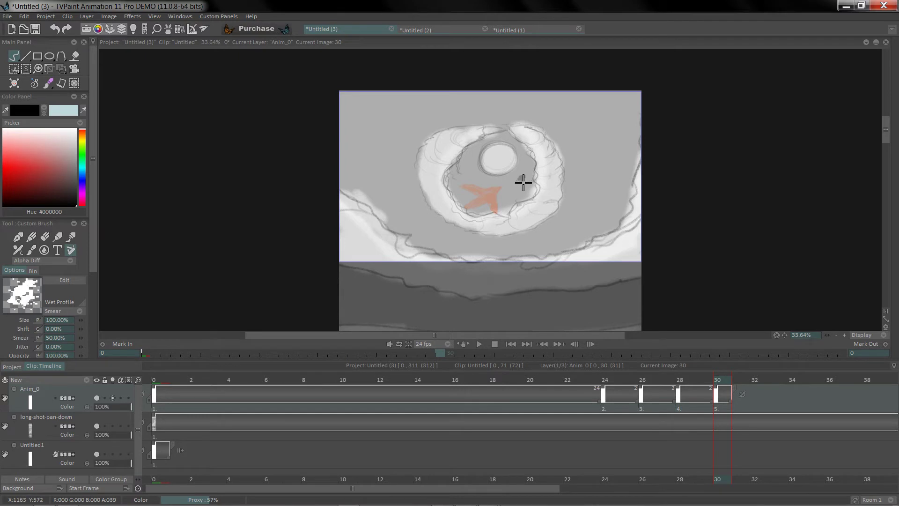
mouse_move(513, 178)
mouse_down()
mouse_move(502, 176)
mouse_move(518, 184)
mouse_move(522, 200)
mouse_move(522, 185)
mouse_move(508, 176)
mouse_move(518, 181)
mouse_move(508, 187)
mouse_move(517, 185)
mouse_up()
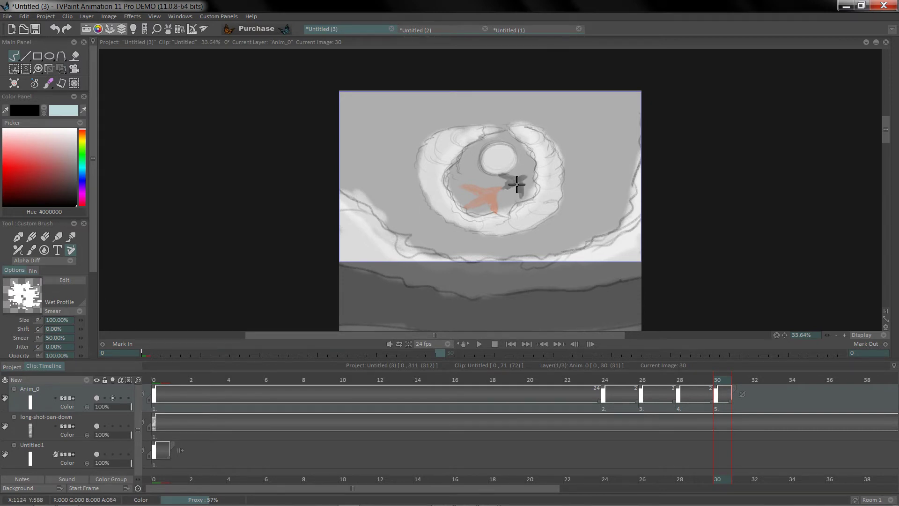
- Add a new image on frame 32 and paint a tiny winged silhouette over the cloud ring's right band, undoing the first outline
click(758, 381)
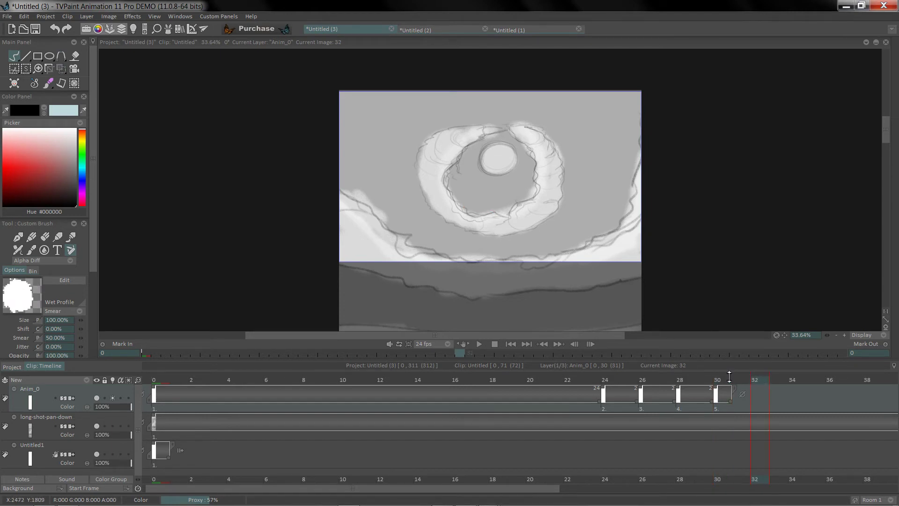
click(742, 394)
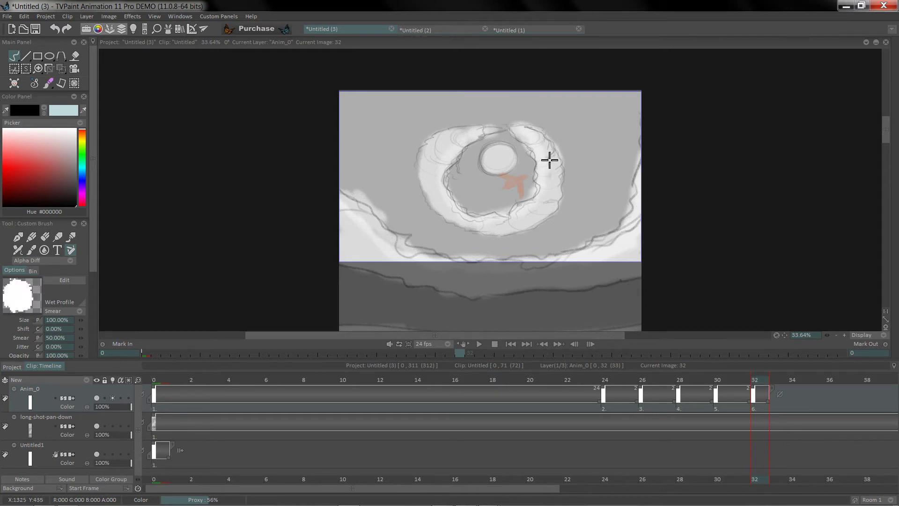
mouse_move(538, 163)
mouse_down()
mouse_move(546, 174)
mouse_move(568, 165)
mouse_move(548, 158)
mouse_up()
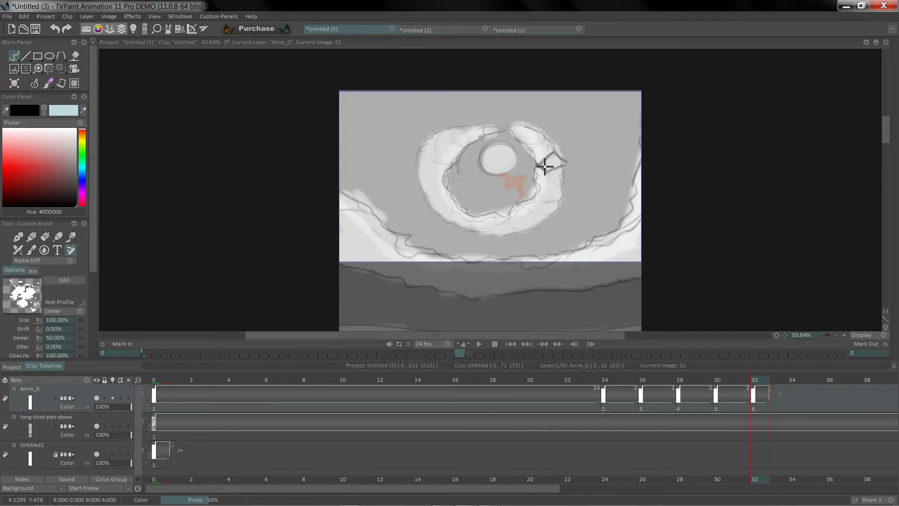
key(ctrl+z)
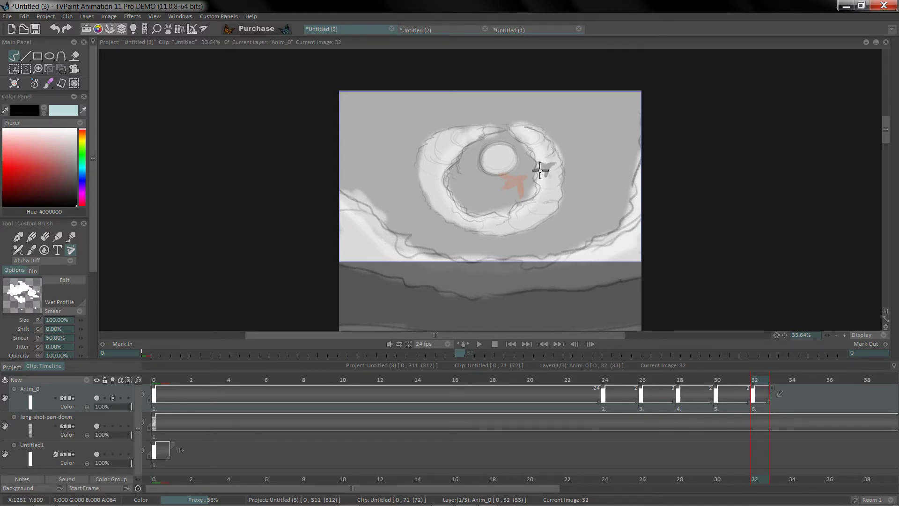
- Add images on frames 34 and 36 and paint the creature as shrinking dark specks moving away from the ring's right edge
click(782, 385)
click(798, 383)
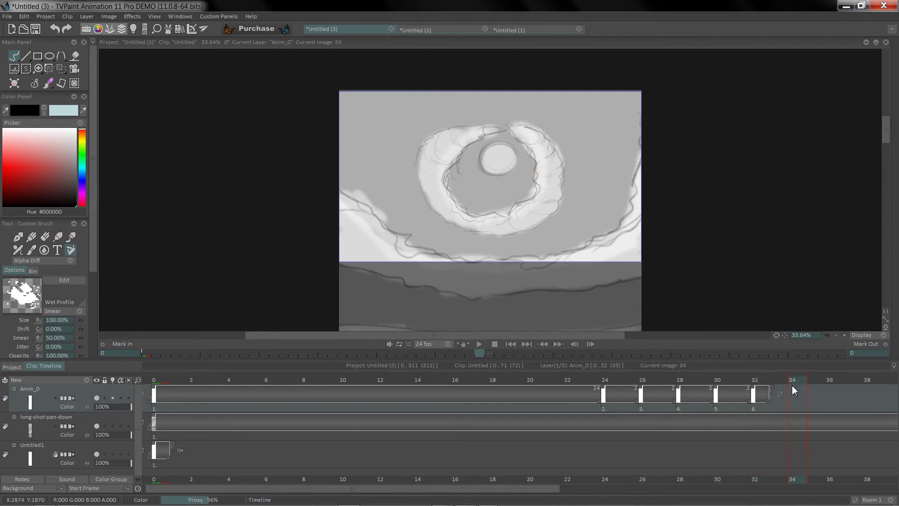
click(791, 385)
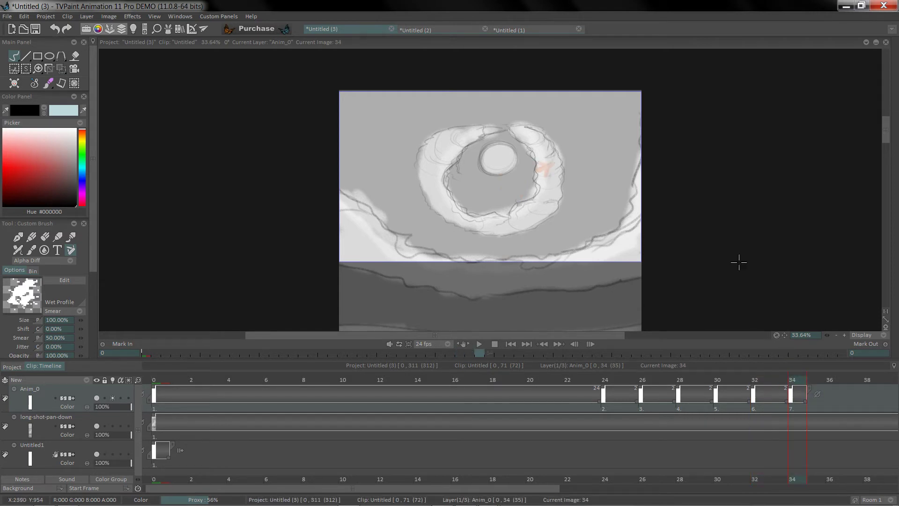
click(566, 159)
drag(816, 380, 831, 380)
click(608, 141)
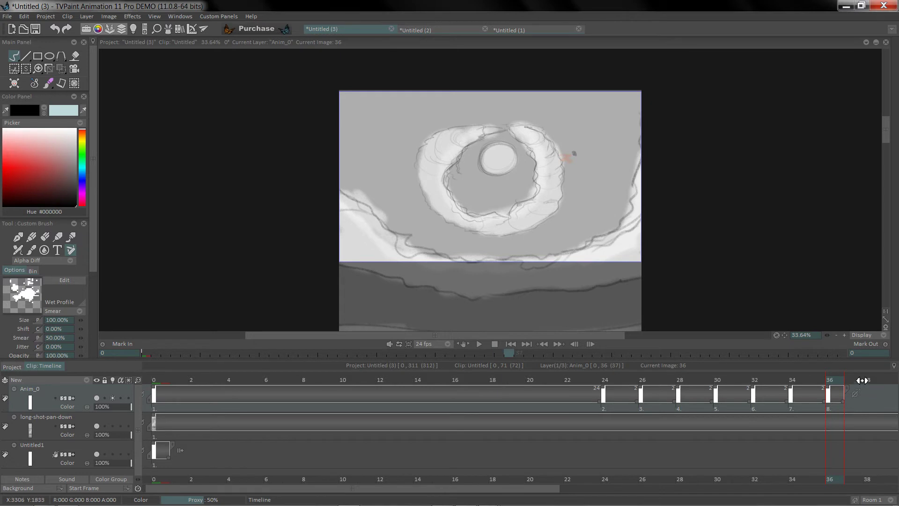
- Switch the colour to white and paint a plus-shaped twinkle on frame 37 and an X-shaped one on frame 38 where the creature vanishes
click(847, 380)
key(x)
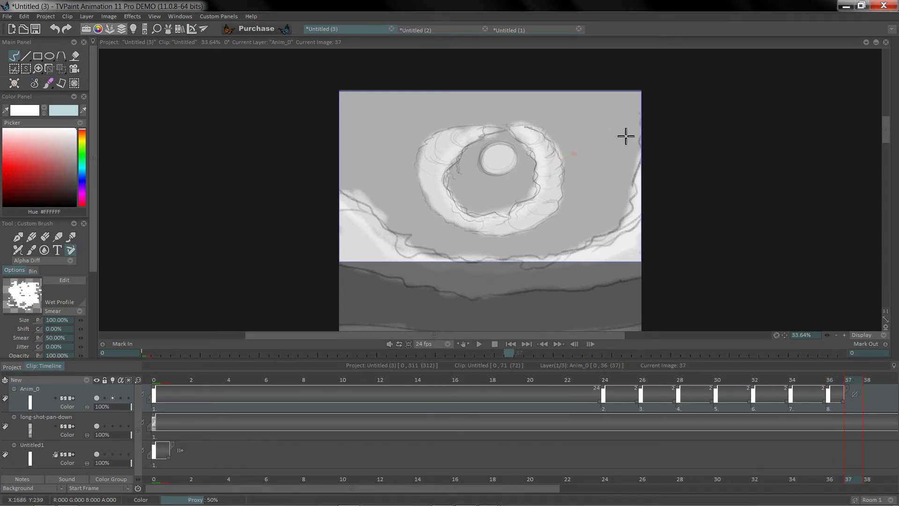
click(576, 150)
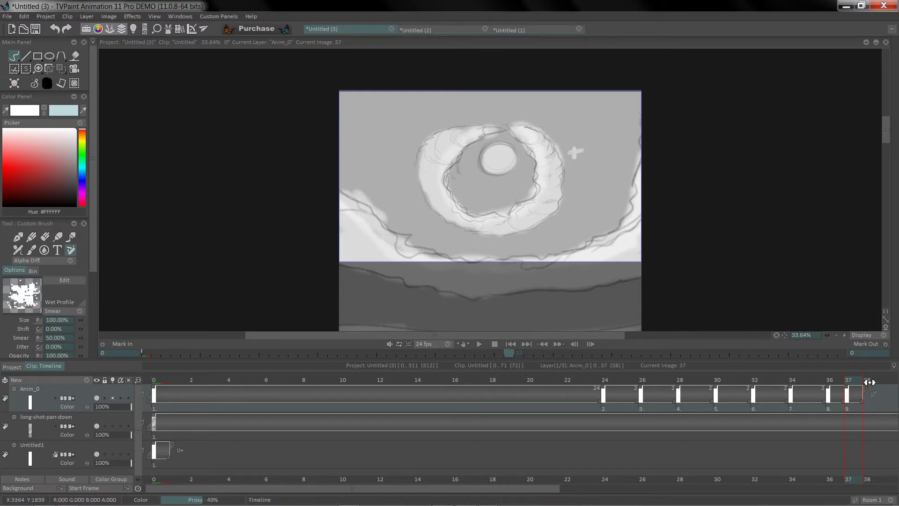
click(867, 380)
click(572, 150)
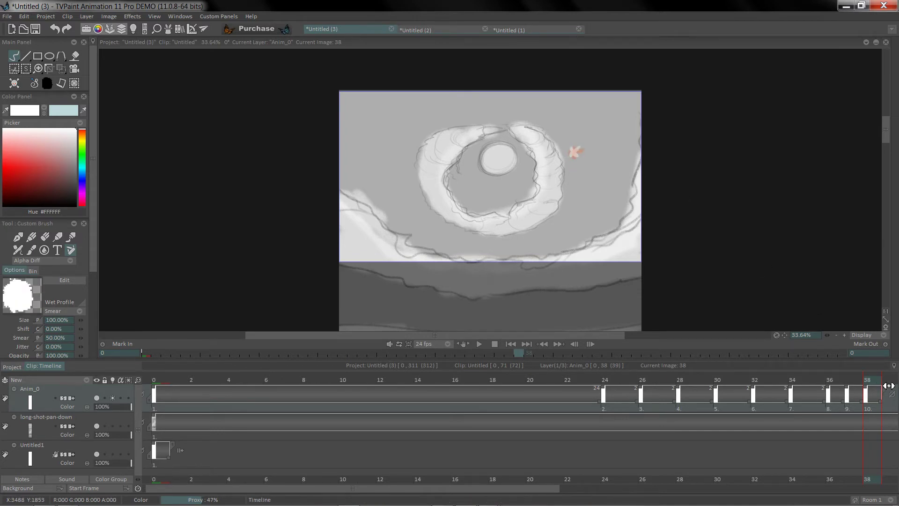
- Paint progressively smaller white twinkle marks at the vanishing point on new images at frames 39 and 40
key(Right)
key(Right)
key(Right)
key(Right)
mouse_move(819, 377)
mouse_down()
mouse_move(731, 375)
mouse_move(818, 375)
mouse_move(803, 377)
mouse_move(813, 368)
mouse_up()
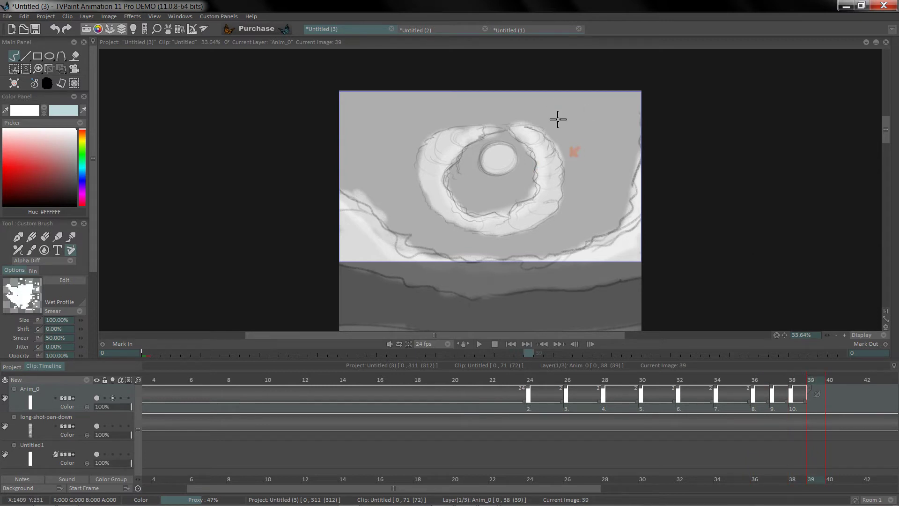
click(575, 150)
key(Right)
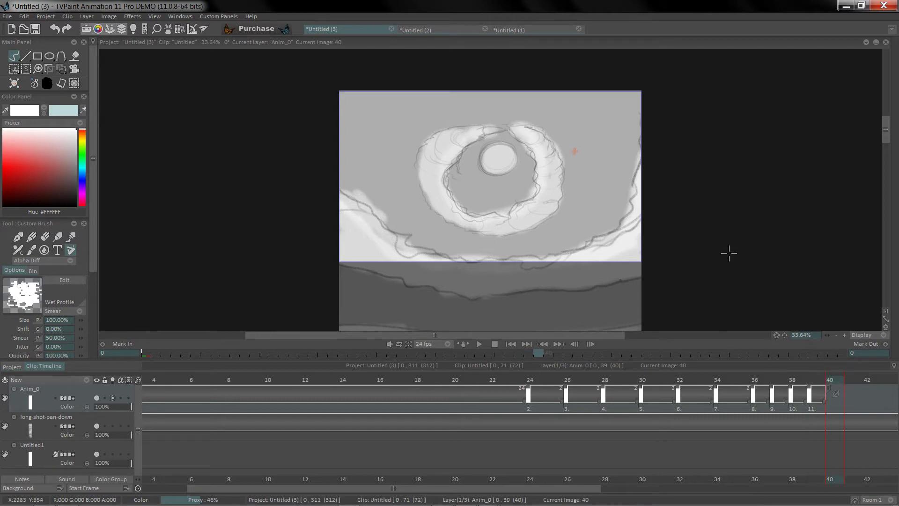
click(575, 150)
key(Right)
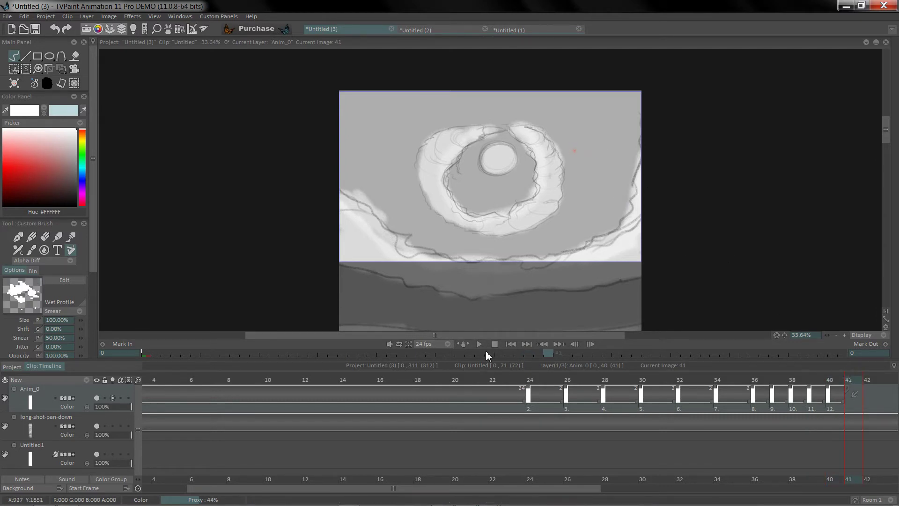
- Play the whole project from its first image to check the flying creature and the camera pan
click(12, 367)
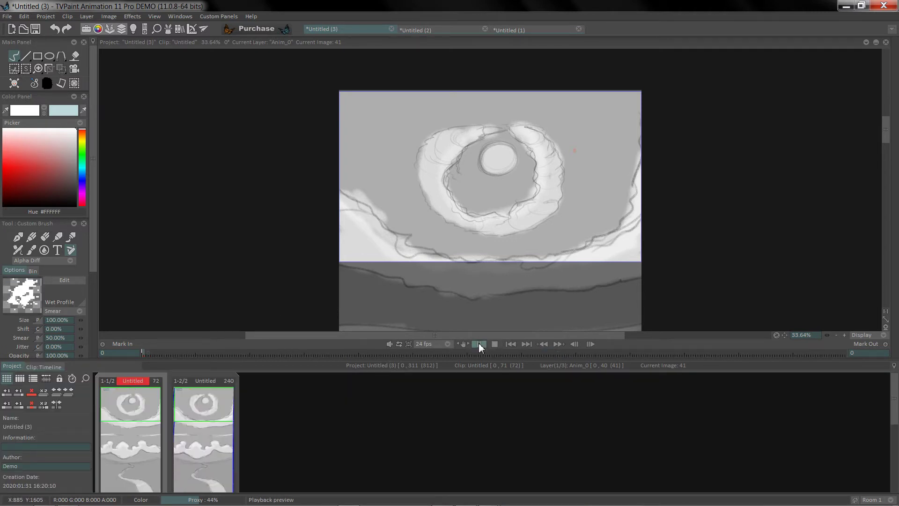
click(478, 344)
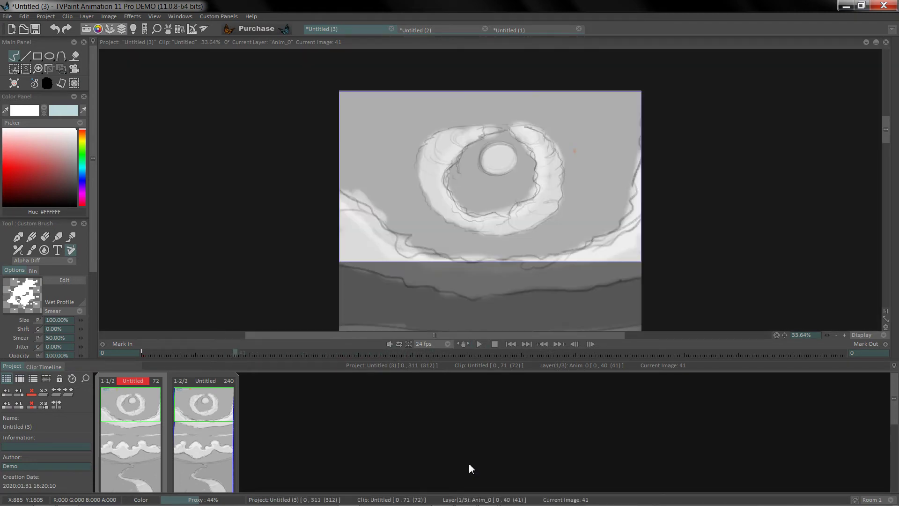
click(509, 344)
click(477, 344)
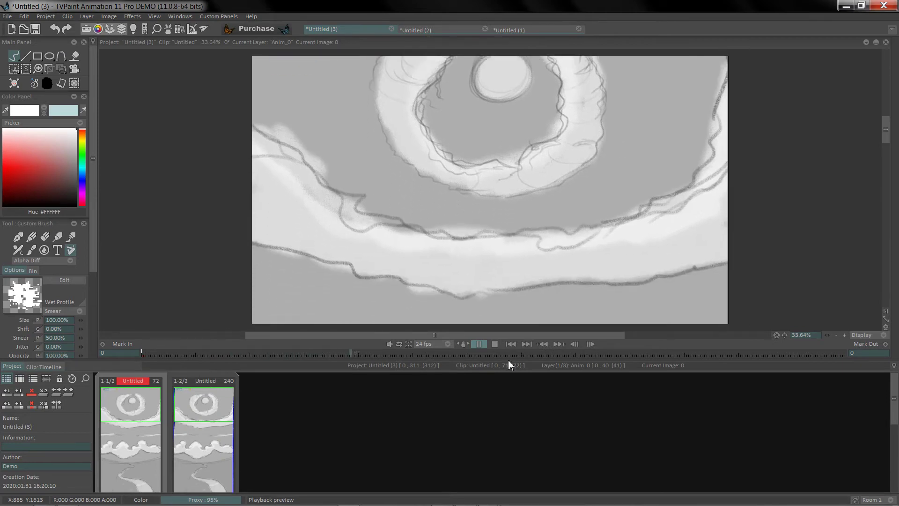
key(space)
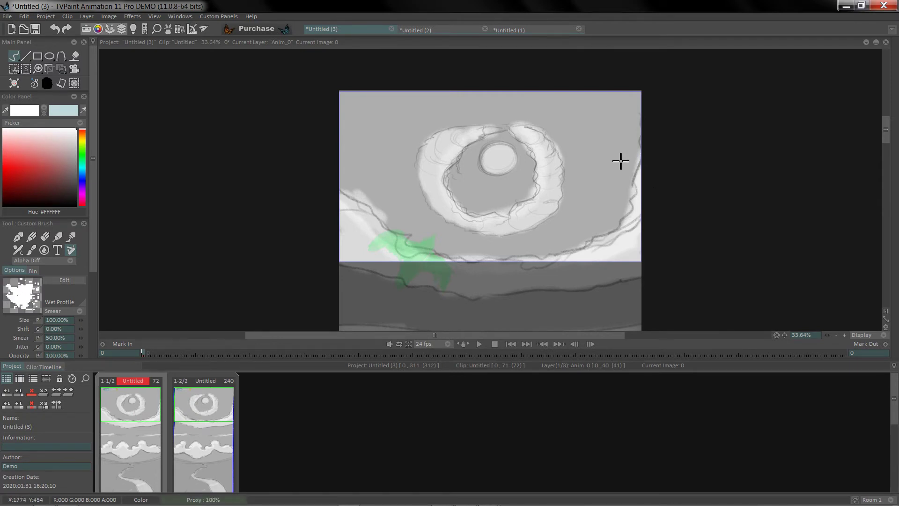
- Open the second clip, follow the camera pan to frame 119, and add a new animation layer there
double_click(195, 392)
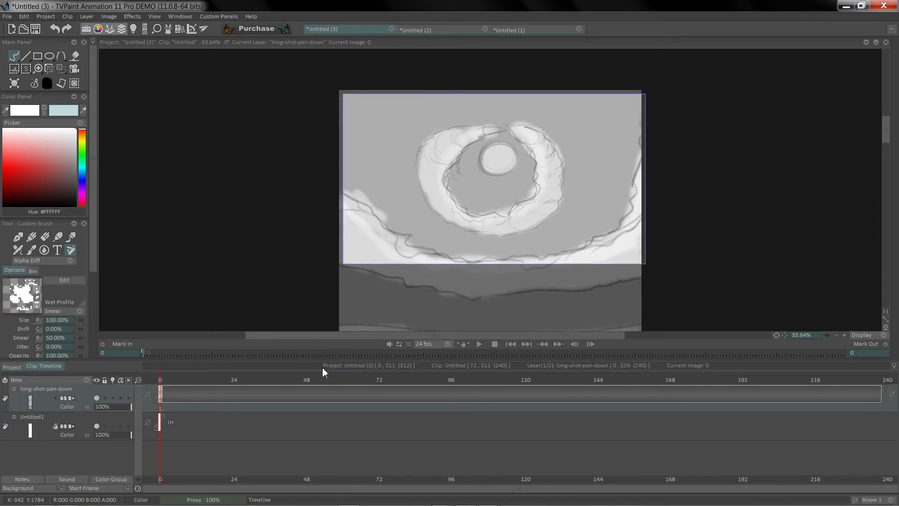
drag(215, 380, 389, 384)
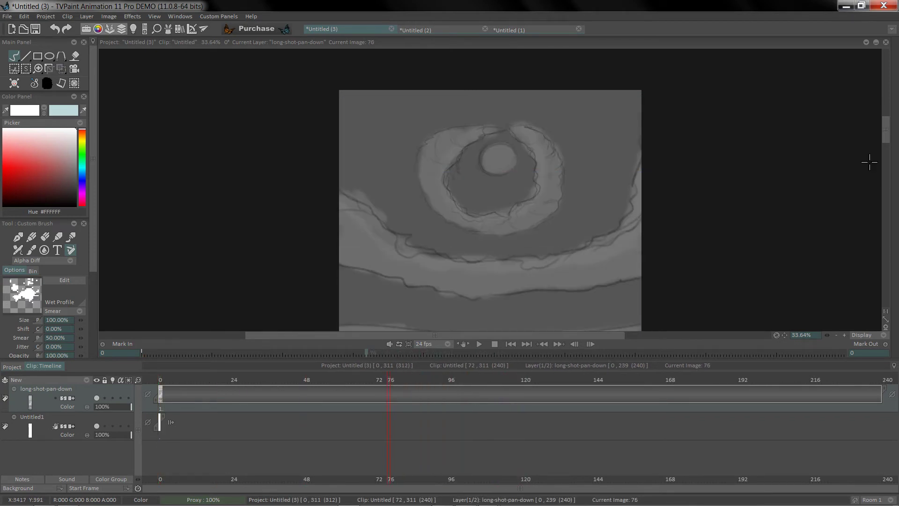
drag(885, 132, 885, 161)
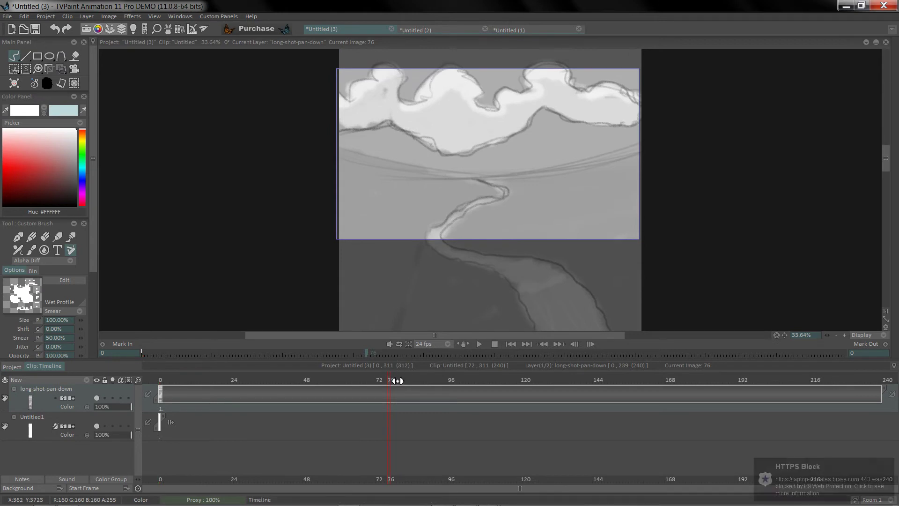
drag(400, 383, 519, 383)
drag(886, 158, 886, 166)
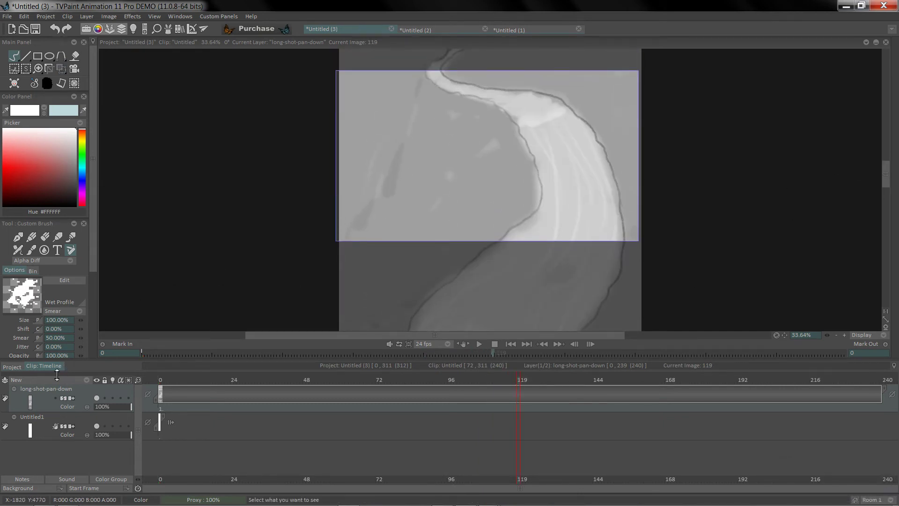
click(31, 379)
click(42, 382)
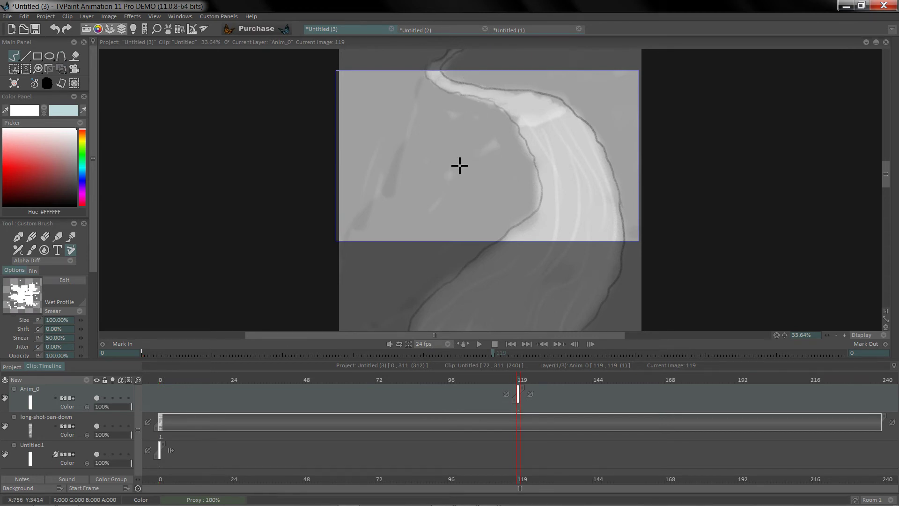
- Hand-letter BIRD in white inside the camera frame beside the river, and undo the lettering
mouse_move(458, 161)
mouse_down()
mouse_move(493, 150)
mouse_move(497, 167)
mouse_move(507, 153)
mouse_move(497, 173)
mouse_up()
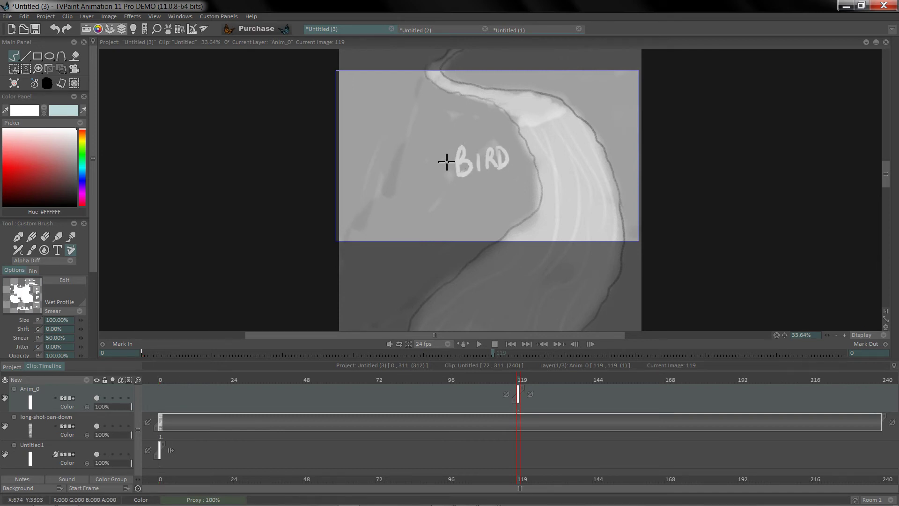
key(ctrl+z)
key(ctrl+z)
key(ctrl+z)
key(ctrl+z)
key(ctrl+z)
key(ctrl+z)
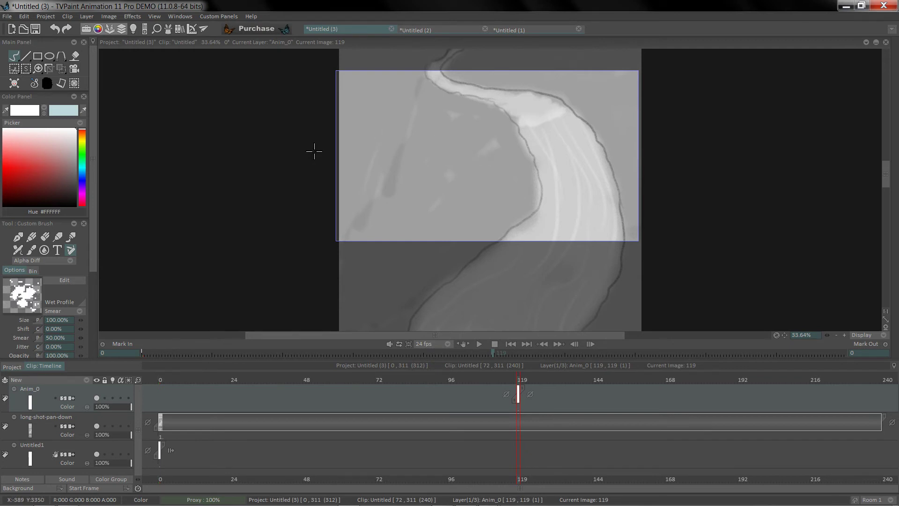
- With black as the drawing colour, sketch the outline of a bird with wings spread on frame 119, beside the river
click(65, 205)
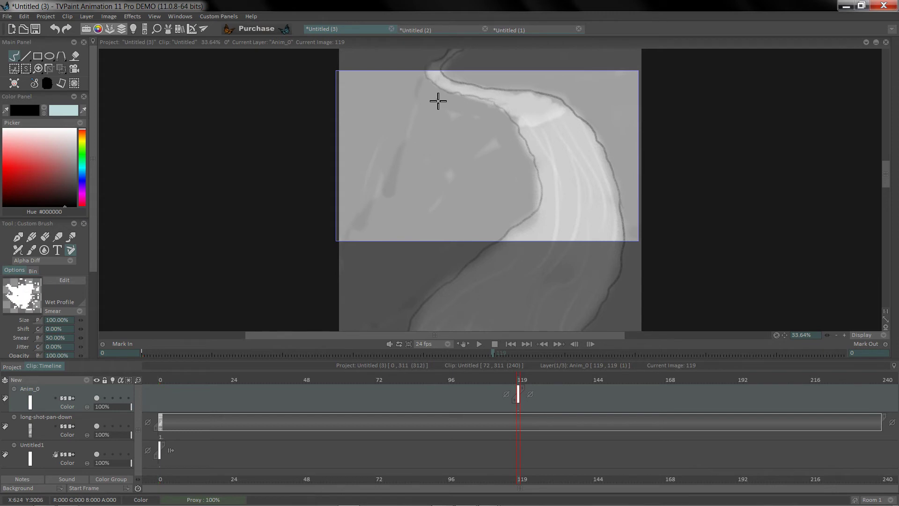
mouse_move(435, 116)
mouse_down()
mouse_move(455, 96)
mouse_move(462, 112)
mouse_move(459, 96)
mouse_move(478, 118)
mouse_move(506, 93)
mouse_move(500, 122)
mouse_move(475, 138)
mouse_up()
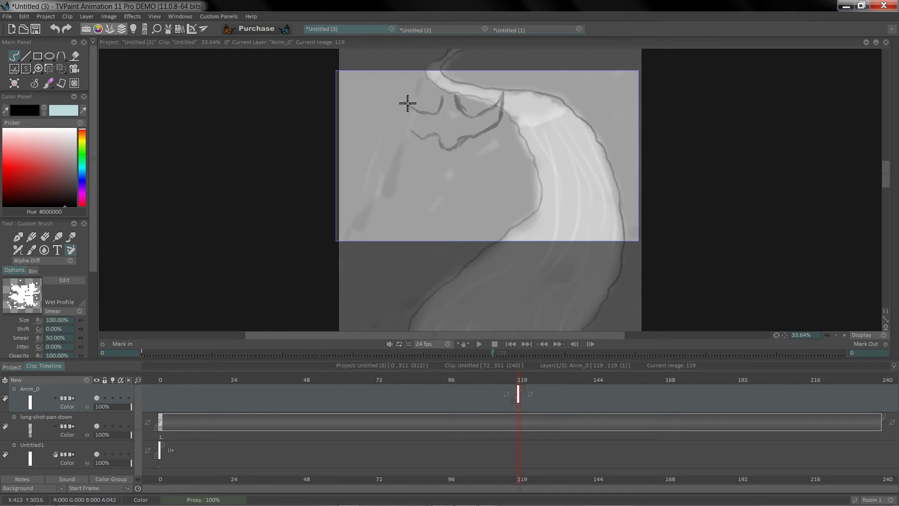
mouse_move(402, 95)
mouse_down()
mouse_move(406, 120)
mouse_move(424, 137)
mouse_up()
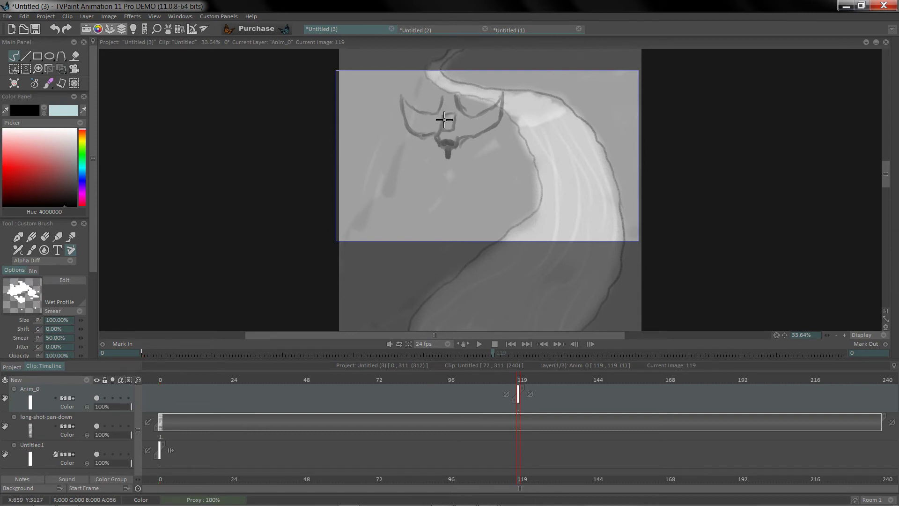
mouse_move(443, 116)
mouse_down()
mouse_move(463, 110)
mouse_move(456, 127)
mouse_move(464, 138)
mouse_move(448, 123)
mouse_up()
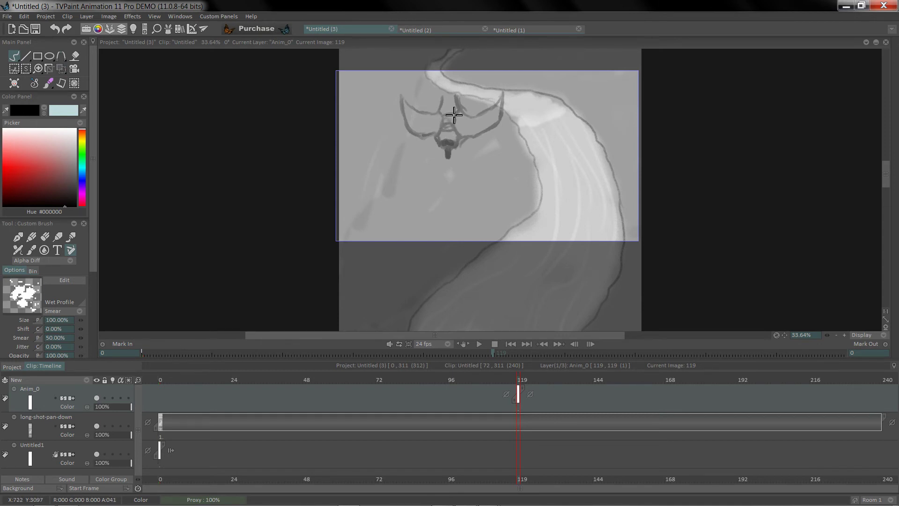
mouse_move(461, 105)
mouse_down()
mouse_move(443, 95)
mouse_move(456, 92)
mouse_move(441, 113)
mouse_move(407, 100)
mouse_move(404, 110)
mouse_move(405, 102)
mouse_move(412, 126)
mouse_move(435, 134)
mouse_up()
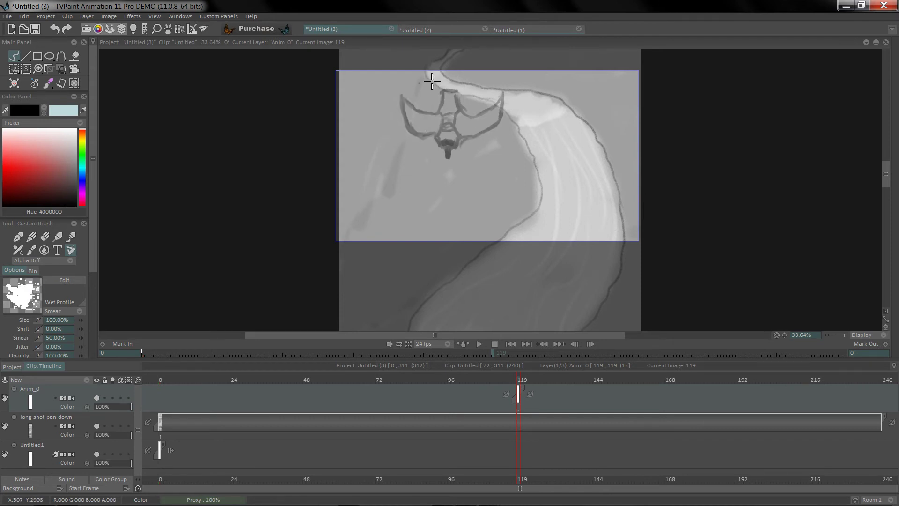
- Fill in the wings, tail and head of the bird on frame 119 with black brush strokes
mouse_move(442, 116)
mouse_down()
mouse_move(417, 127)
mouse_move(407, 100)
mouse_move(415, 128)
mouse_move(415, 112)
mouse_move(426, 132)
mouse_move(438, 118)
mouse_move(425, 130)
mouse_move(465, 131)
mouse_move(468, 118)
mouse_move(473, 133)
mouse_move(502, 100)
mouse_move(470, 136)
mouse_up()
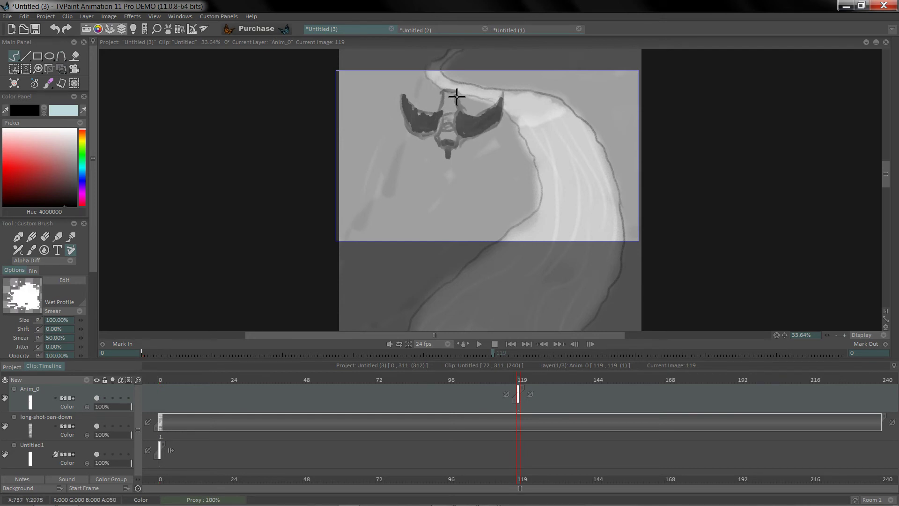
mouse_move(450, 97)
mouse_down()
mouse_move(443, 142)
mouse_move(461, 135)
mouse_up()
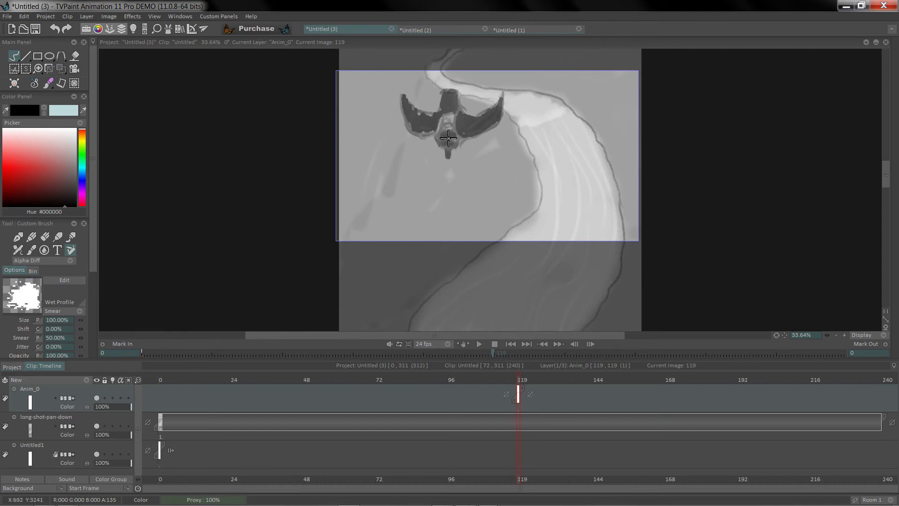
drag(448, 138, 427, 147)
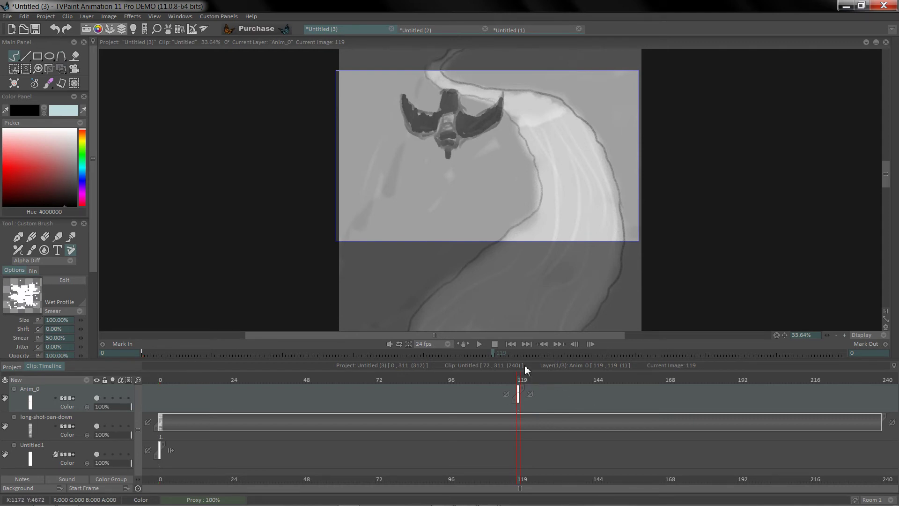
- Turn on the light table for the bird layer and display the two previous and two next images
click(528, 380)
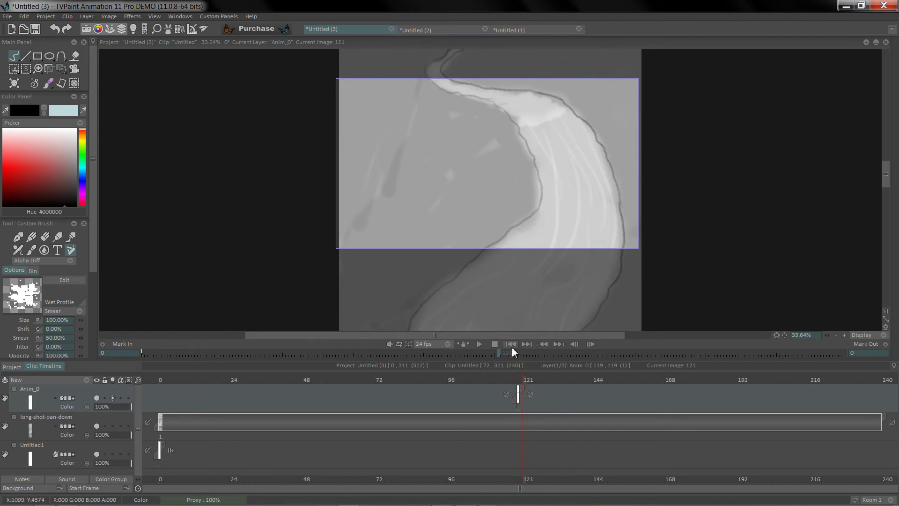
click(117, 379)
click(139, 379)
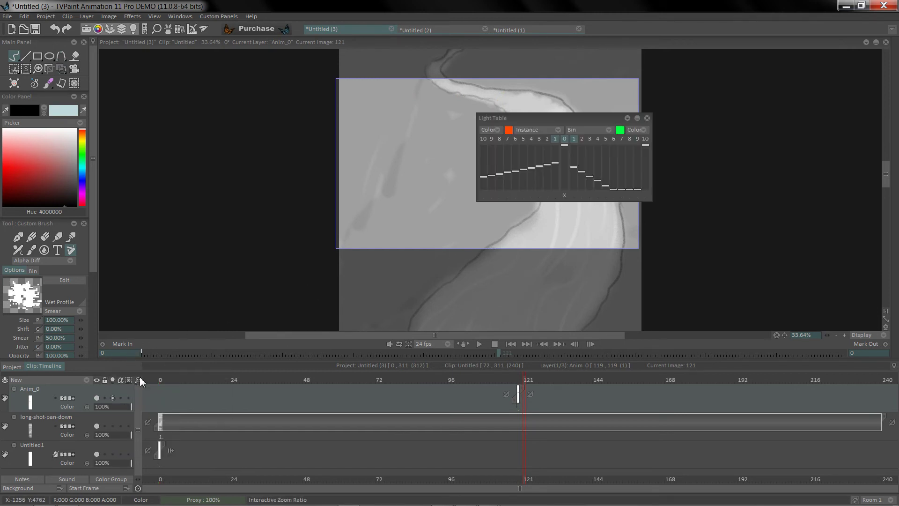
click(547, 138)
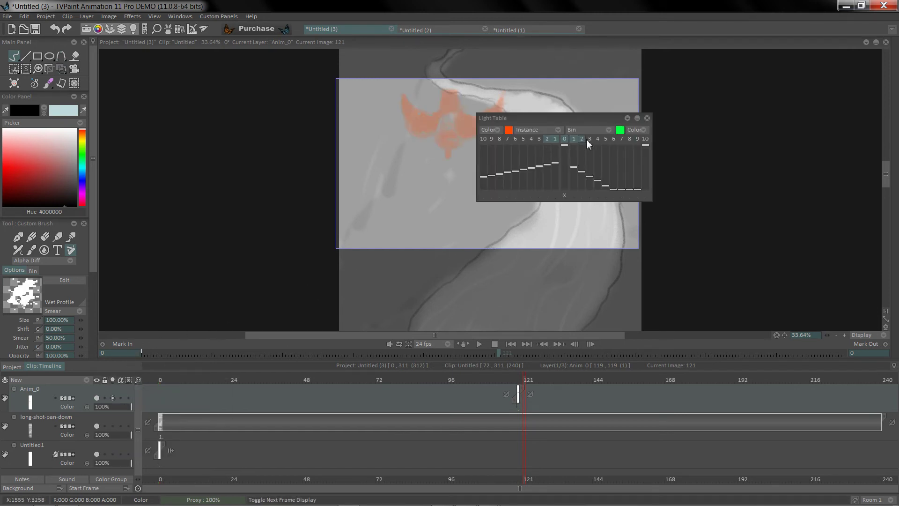
click(581, 139)
click(647, 119)
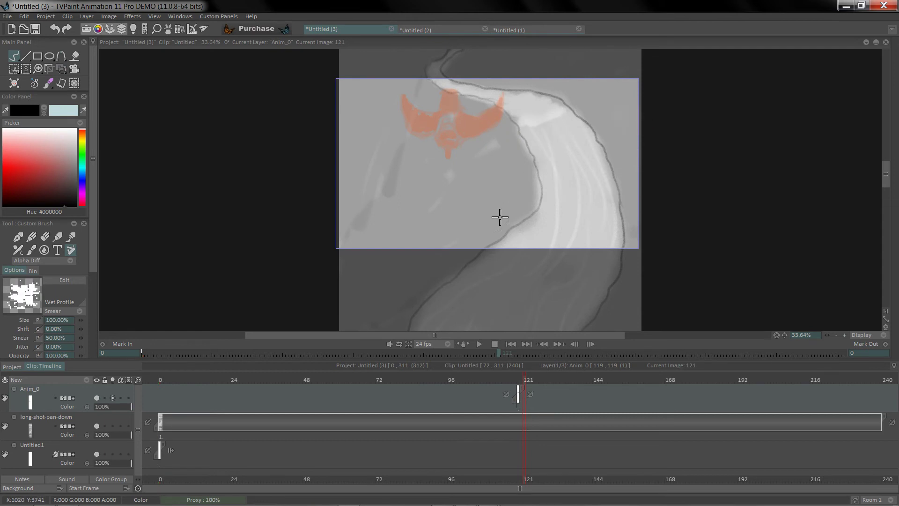
- Paint a second bird pose with the wings drawn inward on frame 120, and flip between frames 119 and 120 to compare
drag(526, 379, 524, 379)
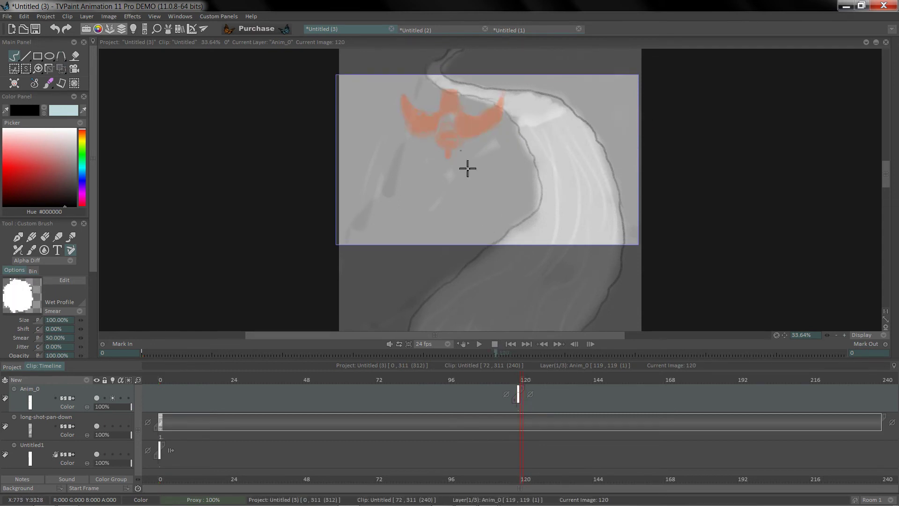
mouse_move(459, 93)
mouse_down()
mouse_move(462, 115)
mouse_move(461, 94)
mouse_move(444, 109)
mouse_up()
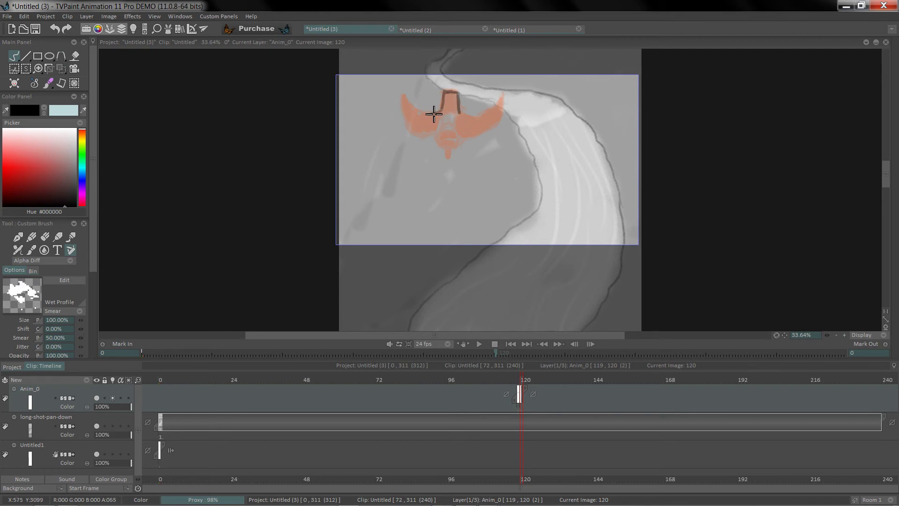
mouse_move(434, 114)
mouse_down()
mouse_move(418, 96)
mouse_move(427, 115)
mouse_move(420, 98)
mouse_move(418, 130)
mouse_move(439, 131)
mouse_move(466, 112)
mouse_move(480, 118)
mouse_move(490, 97)
mouse_move(479, 119)
mouse_move(489, 96)
mouse_move(485, 137)
mouse_move(438, 145)
mouse_move(439, 129)
mouse_move(450, 141)
mouse_move(443, 148)
mouse_move(439, 141)
mouse_move(450, 150)
mouse_move(442, 139)
mouse_move(461, 139)
mouse_move(450, 112)
mouse_move(459, 97)
mouse_move(455, 124)
mouse_up()
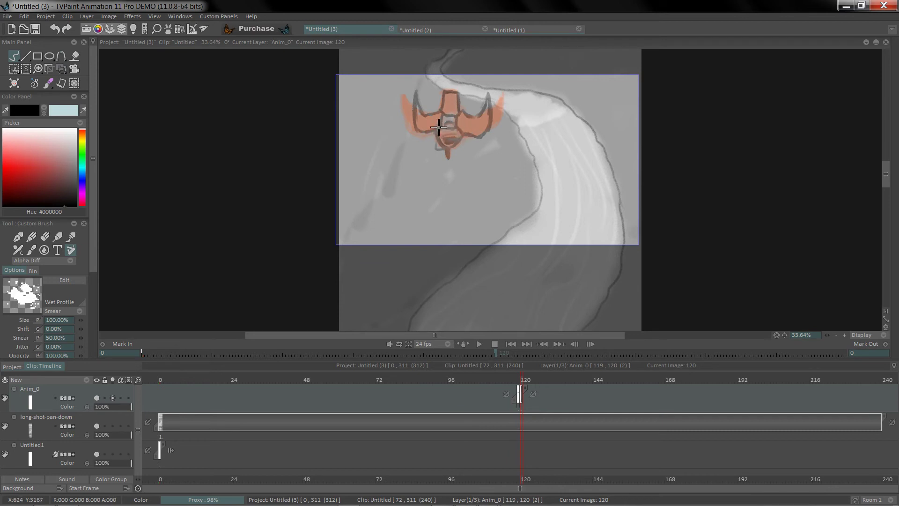
mouse_move(430, 121)
mouse_down()
mouse_move(466, 126)
mouse_move(464, 118)
mouse_move(477, 133)
mouse_move(489, 110)
mouse_move(487, 130)
mouse_move(491, 100)
mouse_move(479, 127)
mouse_move(461, 123)
mouse_move(456, 97)
mouse_move(454, 114)
mouse_move(448, 96)
mouse_up()
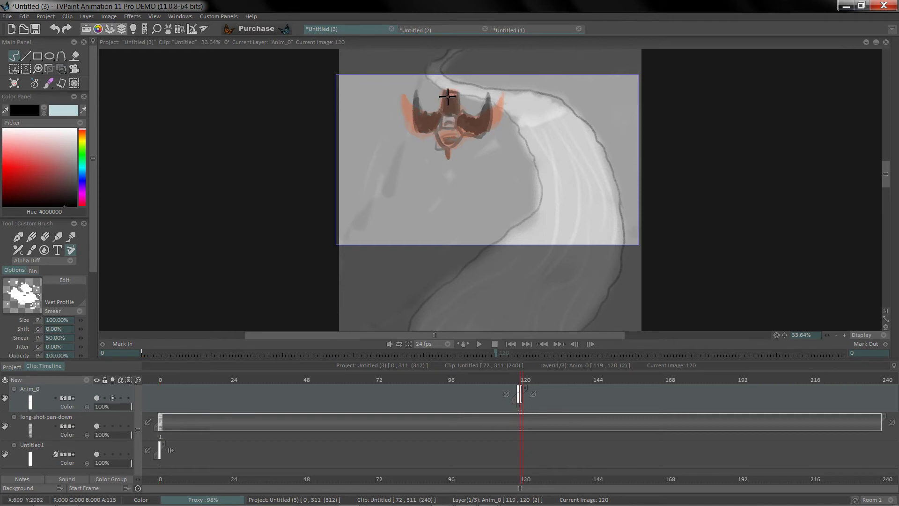
drag(521, 378, 524, 378)
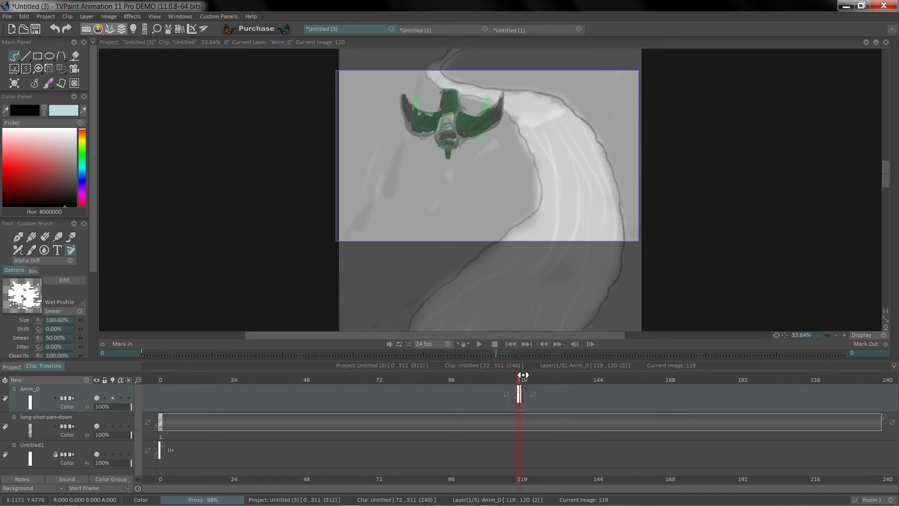
click(523, 374)
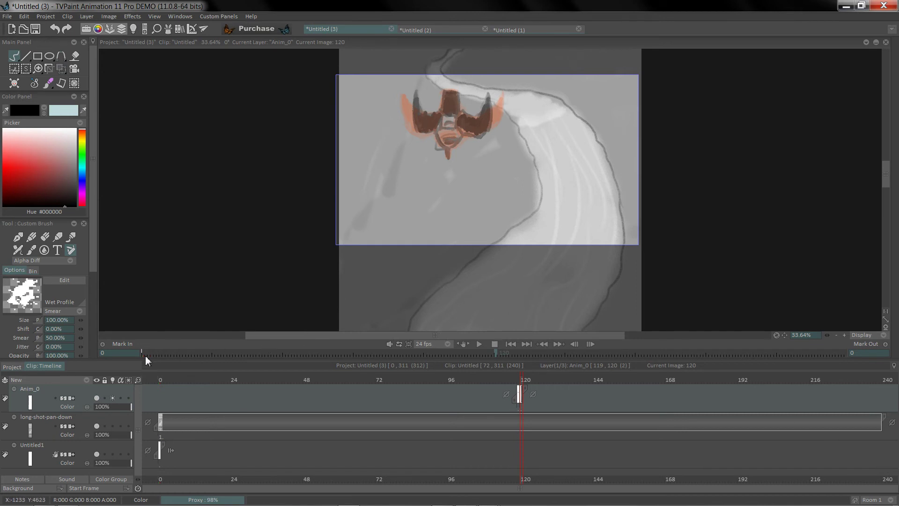
drag(142, 352, 492, 359)
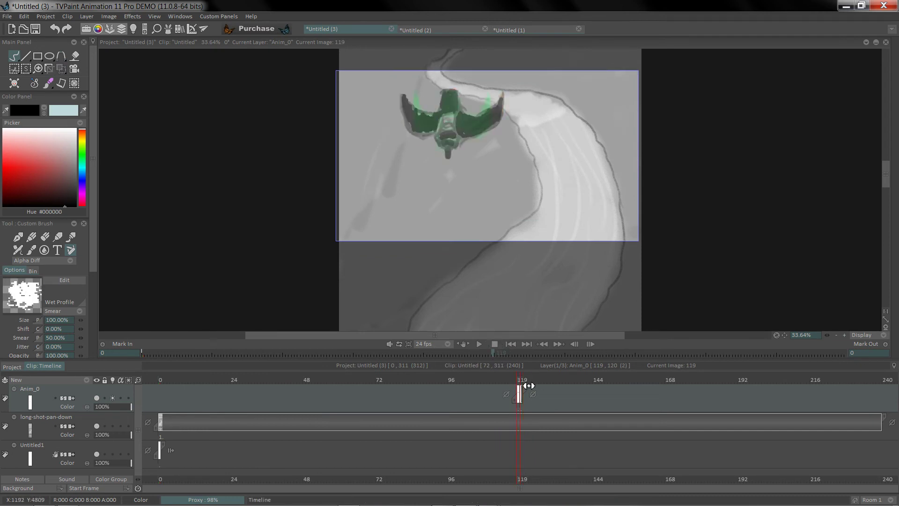
- Extend the bird layer to frame 124 with Repeat in Ping Pong mode, and scrub through the wing flap
drag(526, 393, 537, 393)
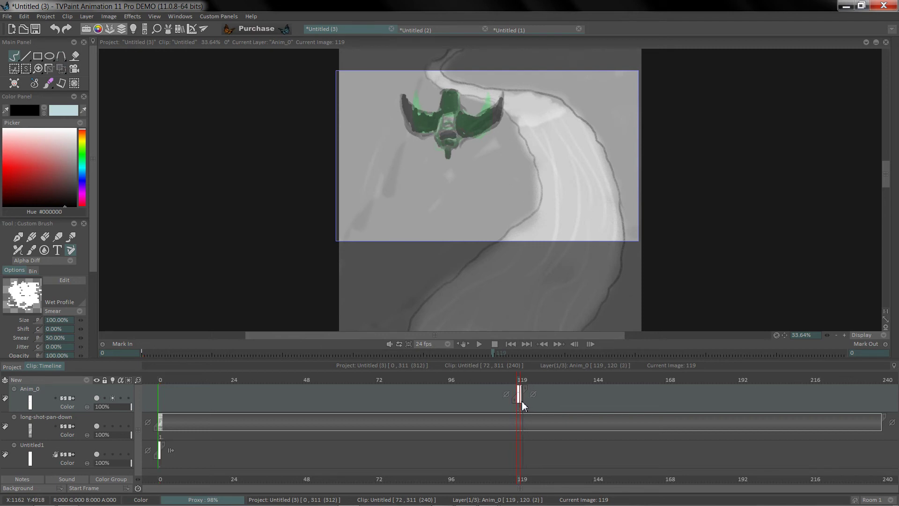
drag(538, 393, 536, 391)
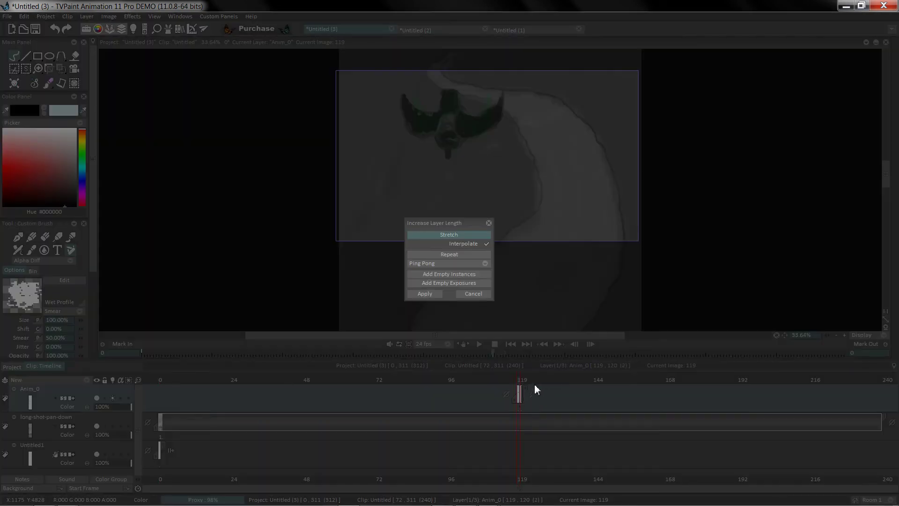
click(454, 254)
click(425, 293)
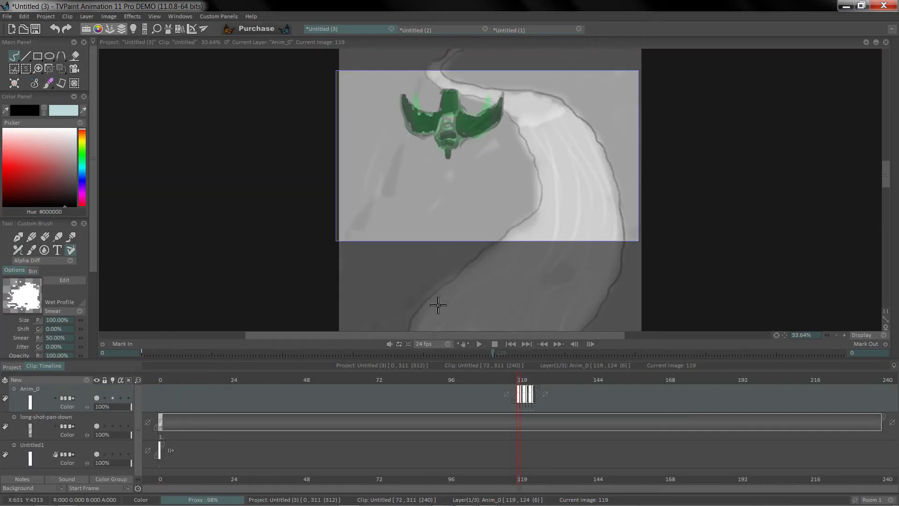
mouse_move(522, 380)
mouse_down()
mouse_move(538, 380)
mouse_move(520, 381)
mouse_up()
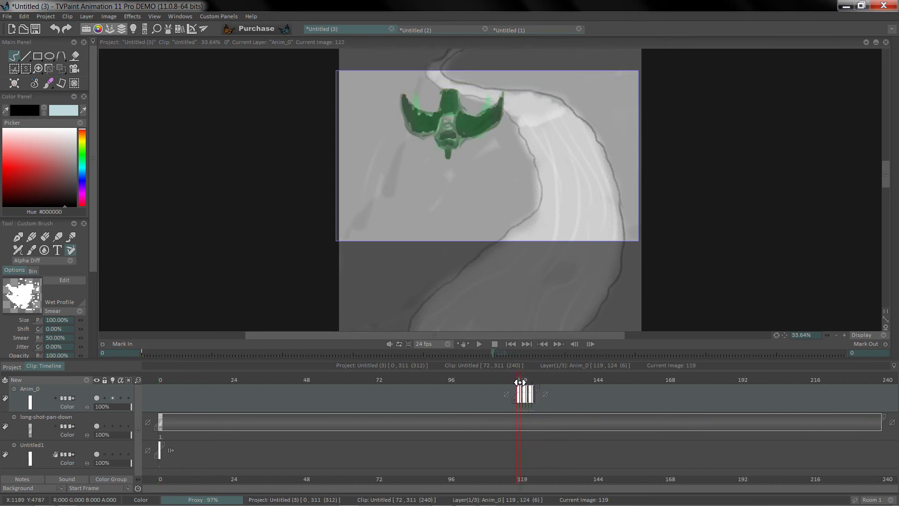
- Select the repeated bird images and cut the bird out as an AnimBrush with a rectangular copy selection around it
click(14, 69)
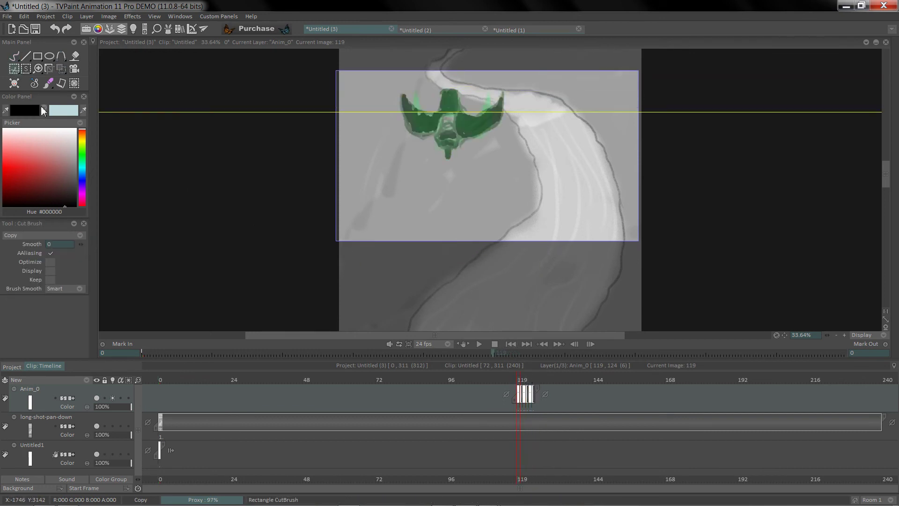
drag(493, 381, 526, 414)
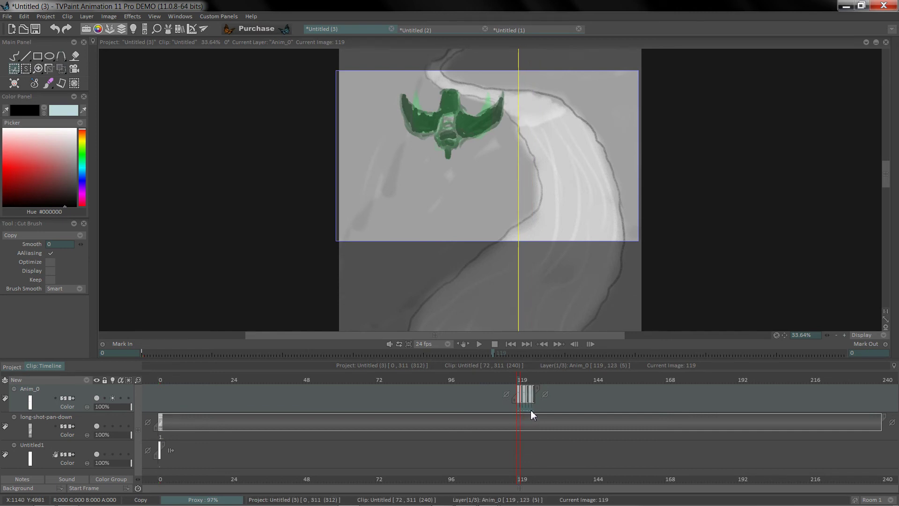
click(531, 409)
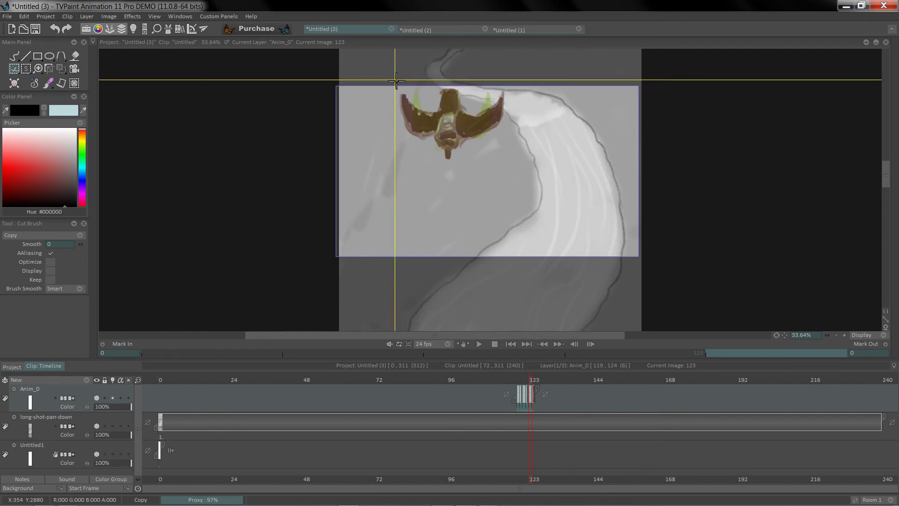
mouse_move(394, 80)
mouse_down()
mouse_move(508, 149)
mouse_move(518, 167)
mouse_move(510, 166)
mouse_up()
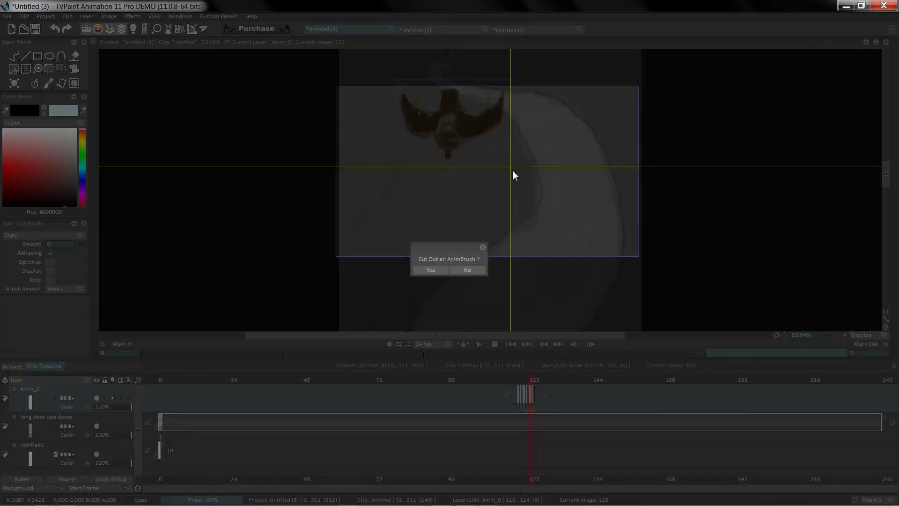
click(434, 268)
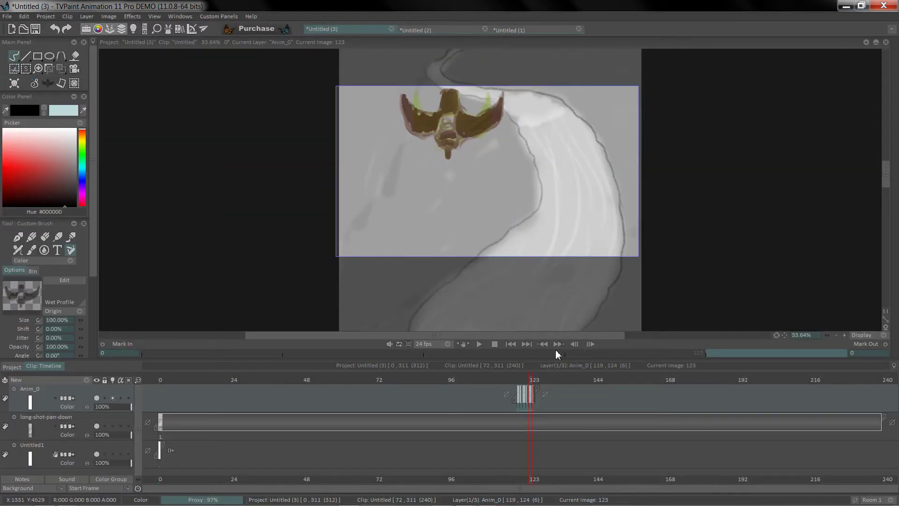
- Add a new animation layer at frame 123 and hide the original bird layer
click(55, 381)
click(66, 382)
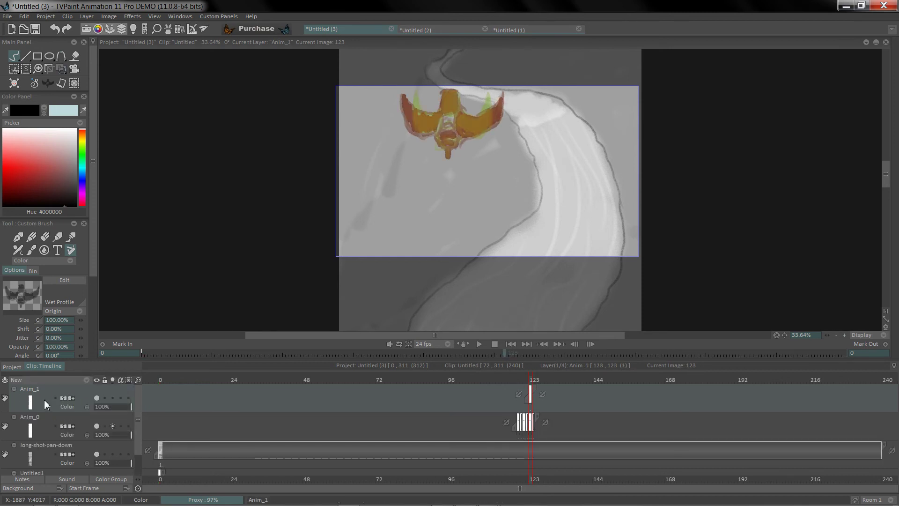
click(97, 425)
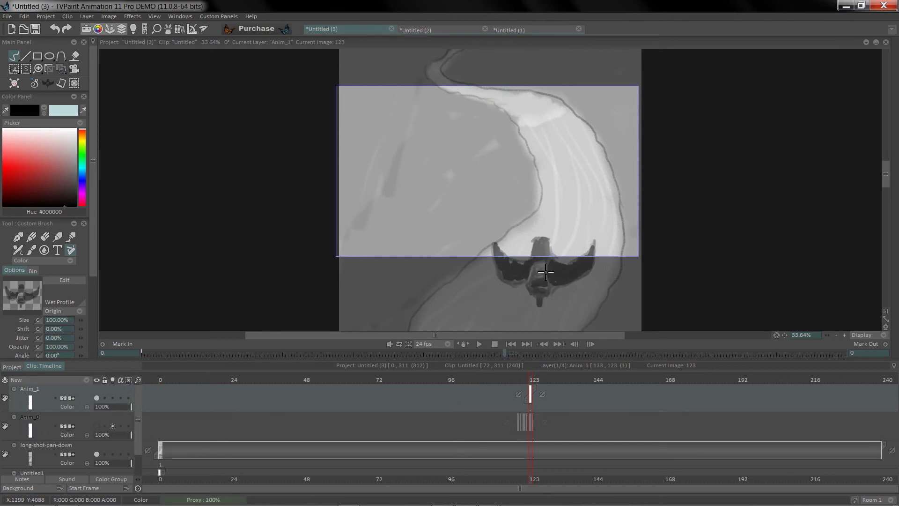
- Show the tall background at 8.25% on frame 123 and switch the freehand drawing mode to single dots
drag(885, 174, 861, 227)
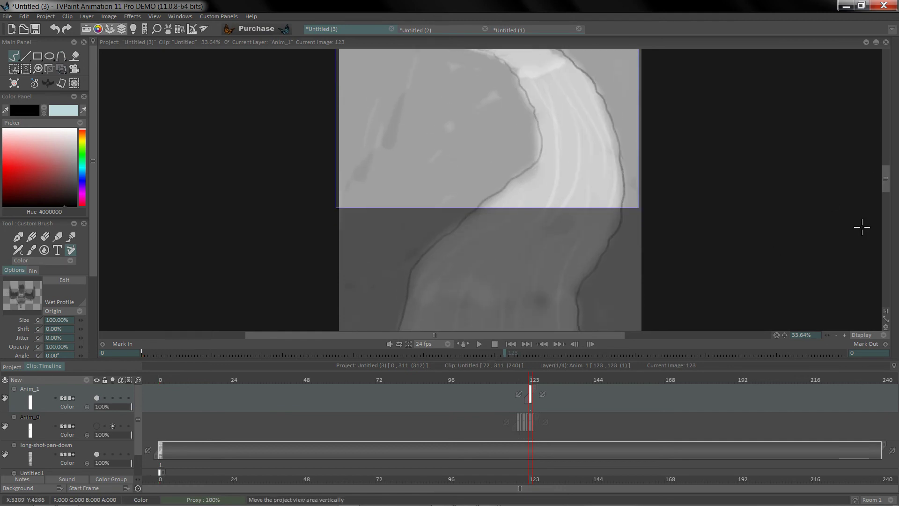
click(836, 335)
drag(825, 334, 766, 328)
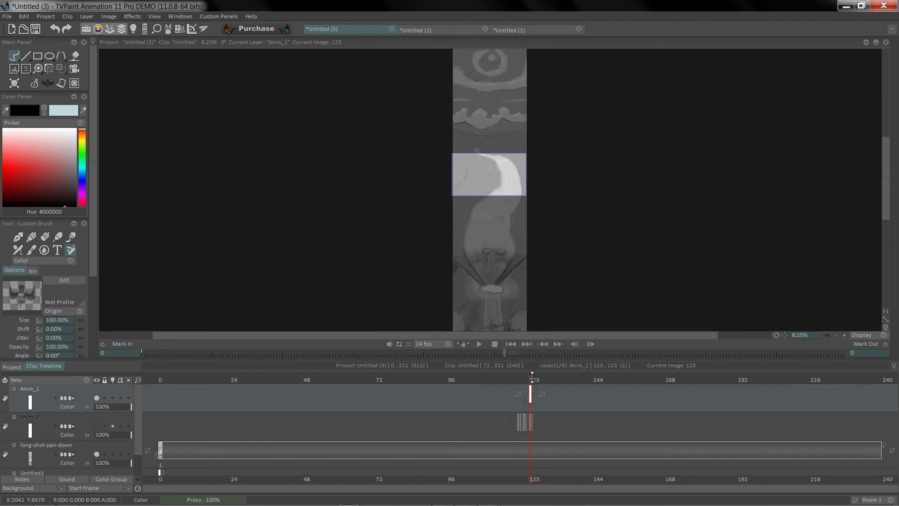
mouse_move(529, 380)
mouse_down()
mouse_move(507, 380)
mouse_move(537, 380)
mouse_up()
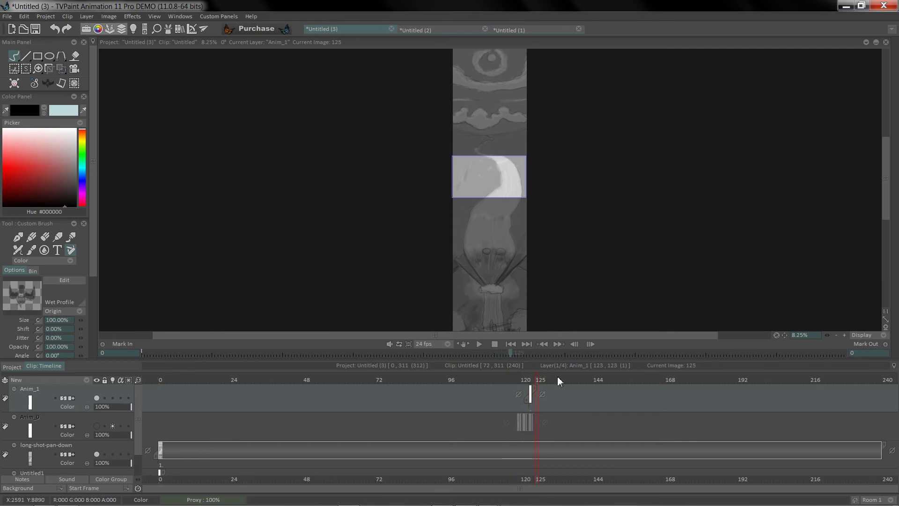
drag(537, 383, 533, 384)
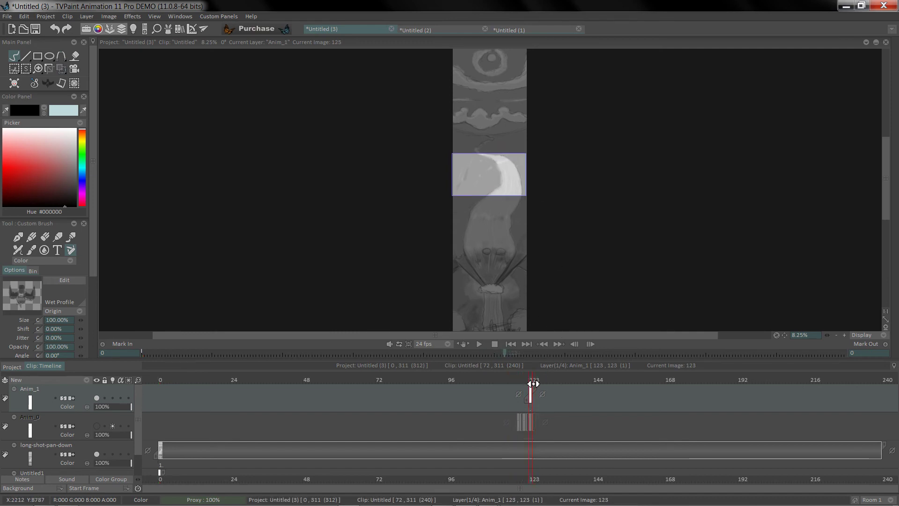
right_click(14, 56)
click(70, 59)
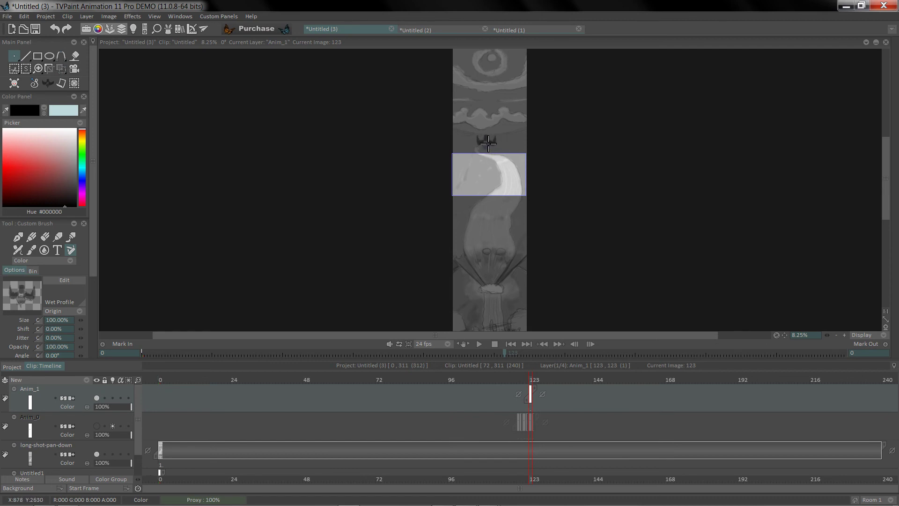
- Stamp the bird above the camera frame at frame 123, and extend its new layer to frame 239 with empty instances
click(488, 143)
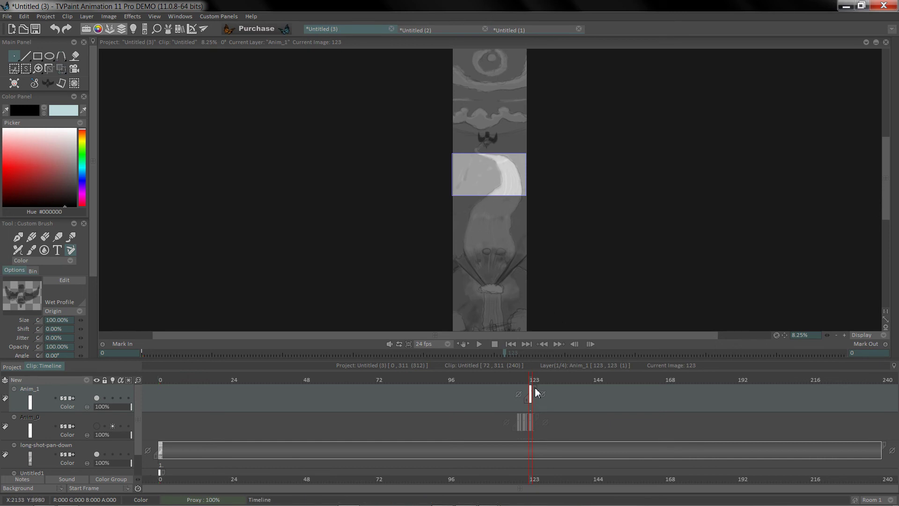
drag(537, 392, 843, 386)
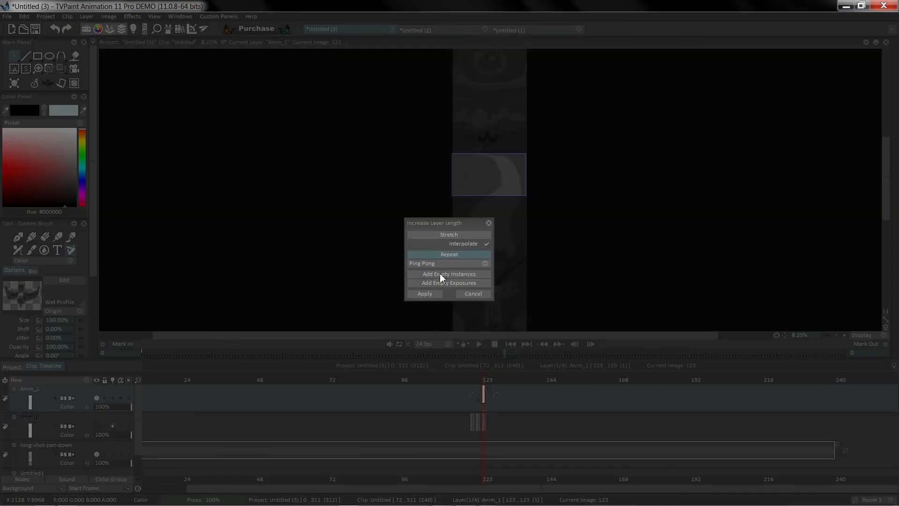
click(425, 294)
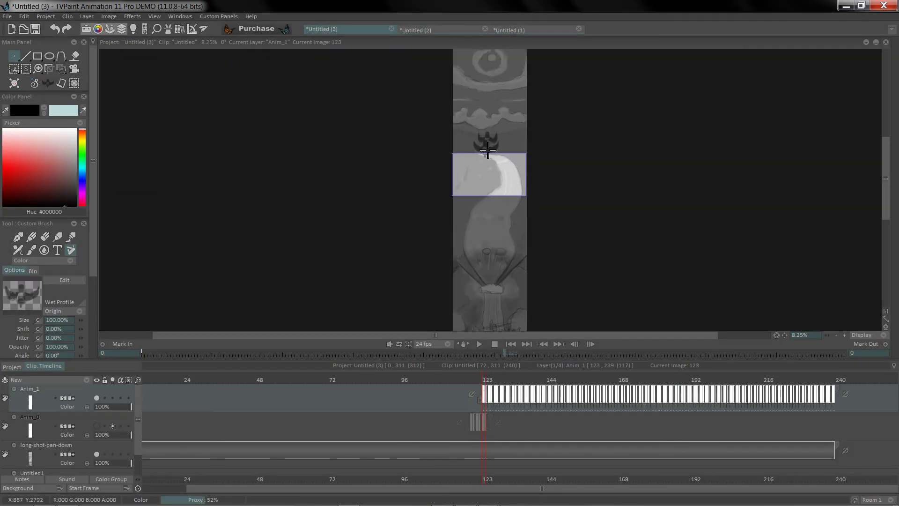
key(Right)
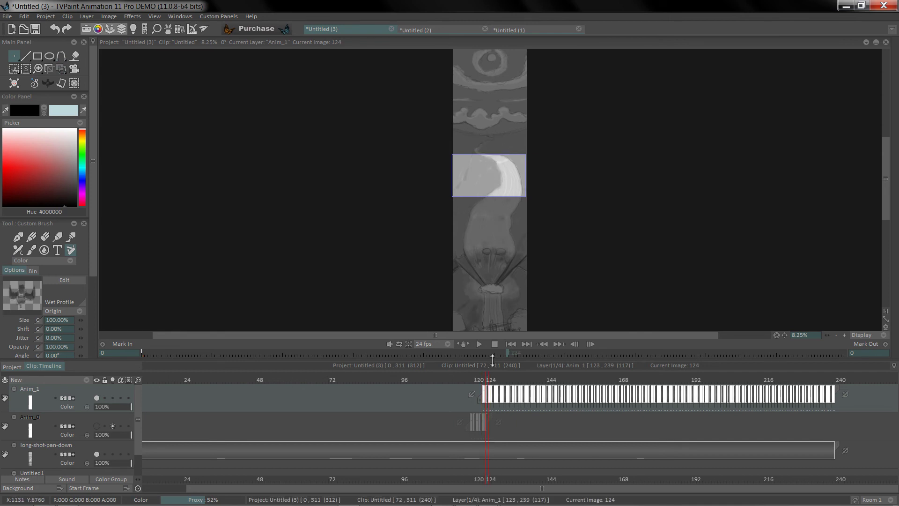
drag(487, 380, 485, 381)
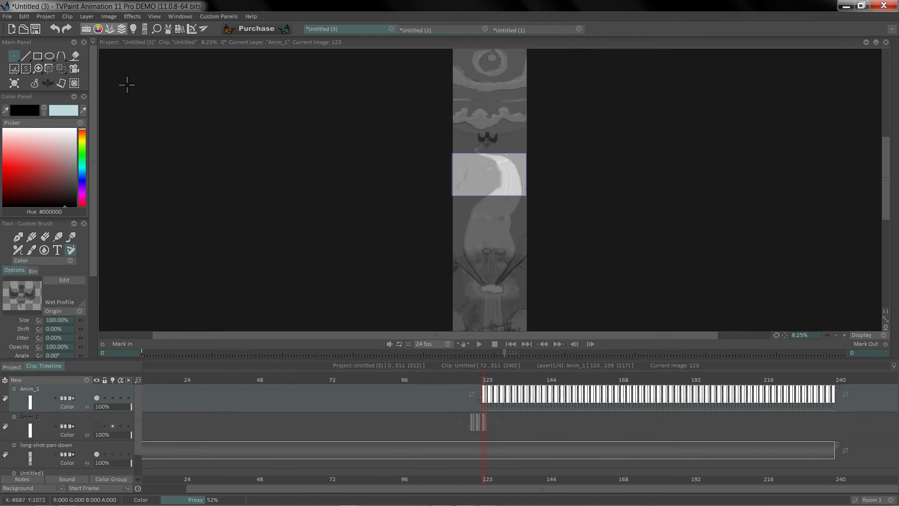
- Paint the bird AnimBrush in Dot mode down the tall background, one image per frame, from frame 123 to the layer's end
right_click(14, 56)
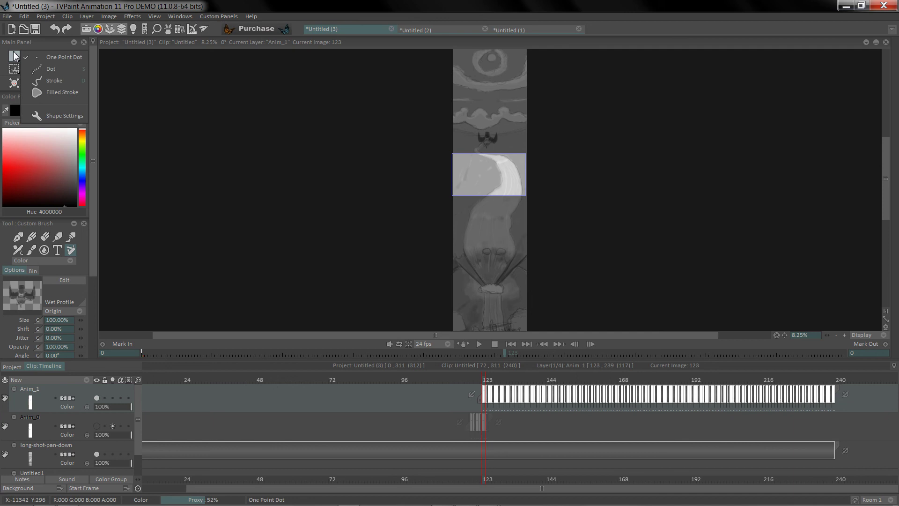
click(46, 69)
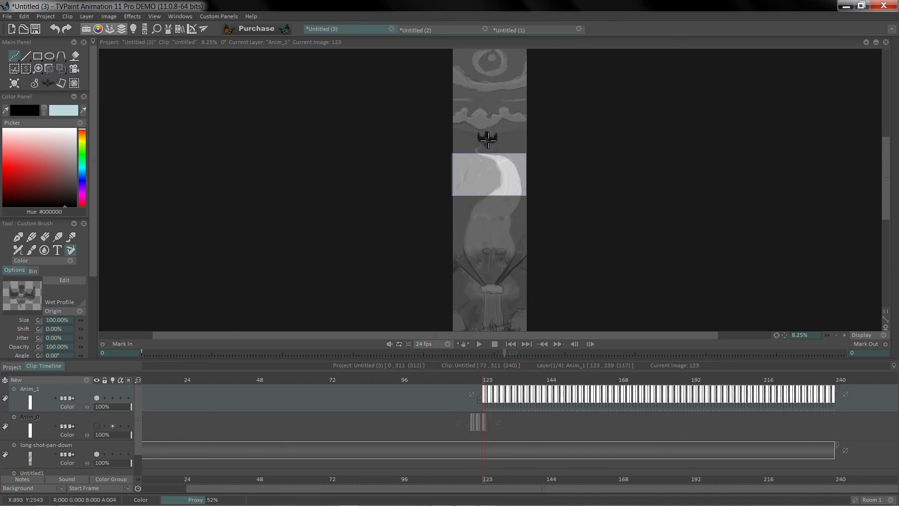
key(Right)
key(Right)
key(Right)
key(Right)
key(Right)
key(Right)
key(Right)
key(Right)
key(Right)
key(Right)
key(Right)
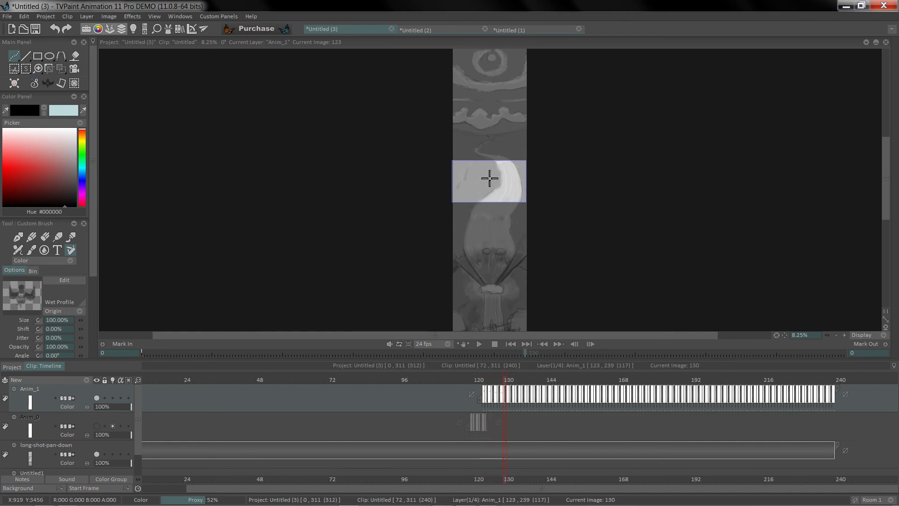
key(Right)
key(Right)
key(Right)
key(Right)
key(Right)
key(Right)
key(Right)
key(Right)
key(Right)
key(Right)
key(Right)
key(Right)
key(Right)
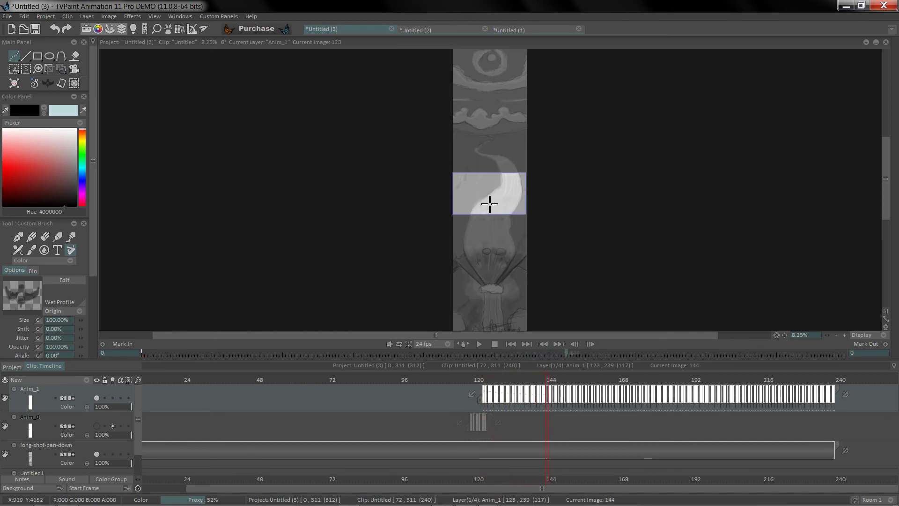
key(Right)
key(Right)
key(Right)
key(Right)
key(Right)
key(Right)
key(Right)
key(Right)
key(Right)
key(Right)
key(Right)
key(Right)
key(Right)
key(Right)
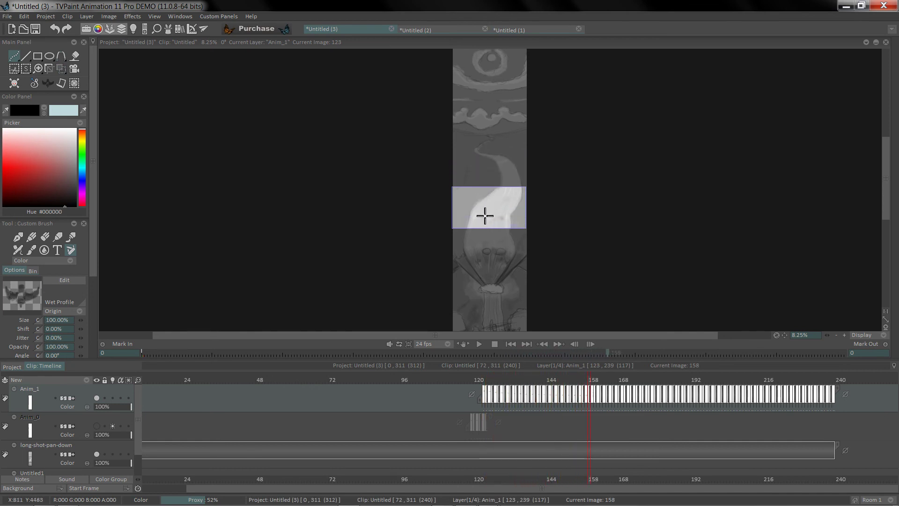
key(Right)
key(Right)
key(Right)
key(Right)
key(Right)
key(Right)
key(Right)
key(Right)
key(Right)
key(Right)
key(Right)
key(Right)
key(Right)
key(Right)
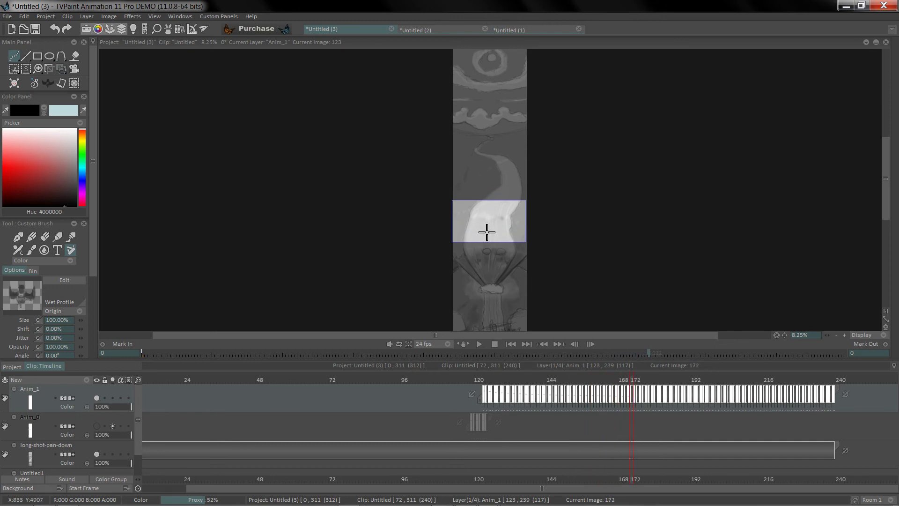
key(Right)
key(Right)
key(Right)
key(Right)
key(Right)
key(Right)
key(Right)
key(Right)
key(Right)
key(Right)
key(Right)
key(Right)
key(Right)
key(Right)
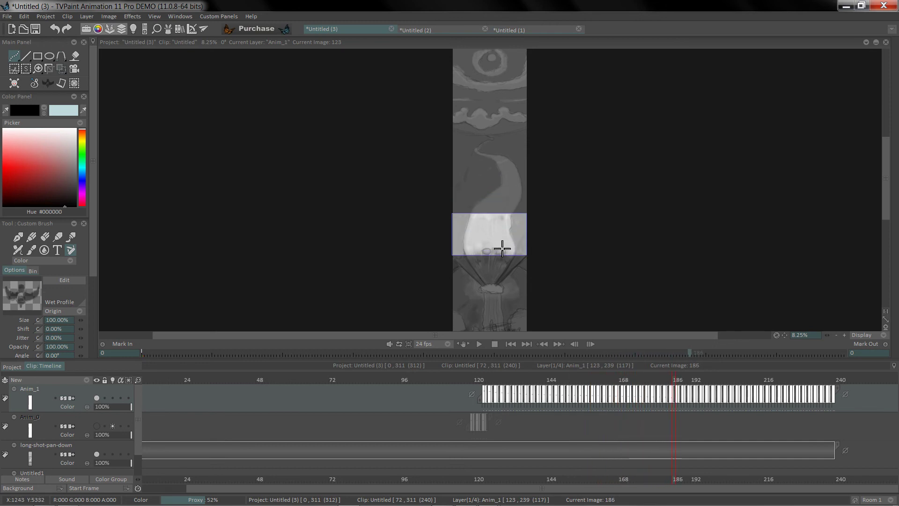
key(Right)
key(Right)
key(Right)
key(Right)
key(Right)
key(Right)
key(Right)
key(Right)
key(Right)
key(Right)
key(Right)
key(Right)
key(Right)
key(Right)
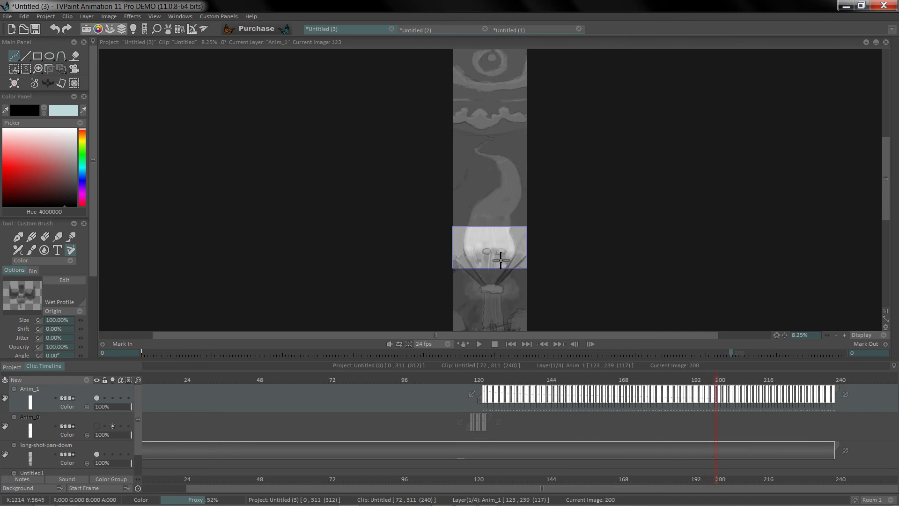
key(Right)
key(Right)
key(Right)
key(Right)
key(Right)
key(Right)
key(Right)
key(Right)
key(Right)
key(Right)
key(Right)
key(Right)
key(Right)
key(Right)
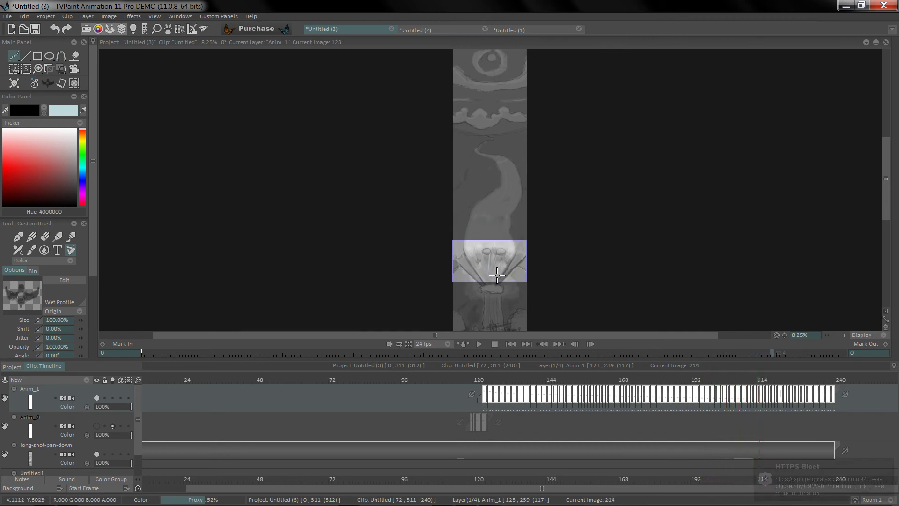
key(Right)
key(Right)
key(Right)
key(Right)
key(Right)
key(Right)
key(Right)
key(Right)
key(Right)
key(Right)
key(Right)
key(Right)
key(Right)
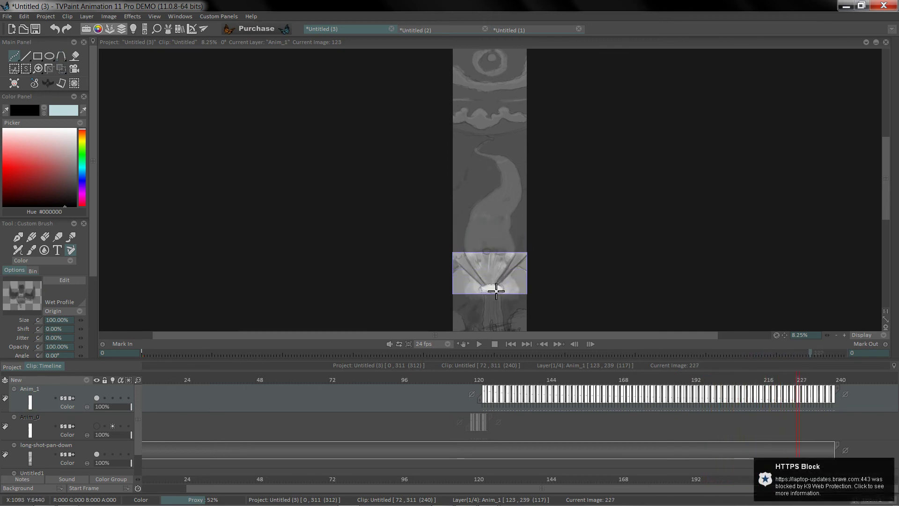
key(Right)
key(Right)
key(Right)
key(Right)
key(Right)
key(Right)
key(Right)
key(Right)
key(Right)
key(Right)
key(Right)
key(Right)
key(Right)
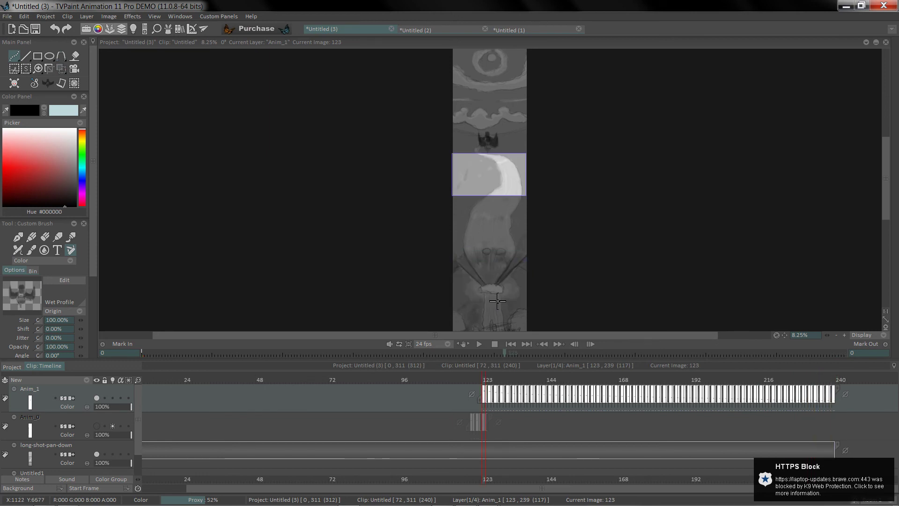
- Step through the first painted bird images to frame 130, and play the pan from the project view
key(Right)
key(Right)
key(Right)
key(Right)
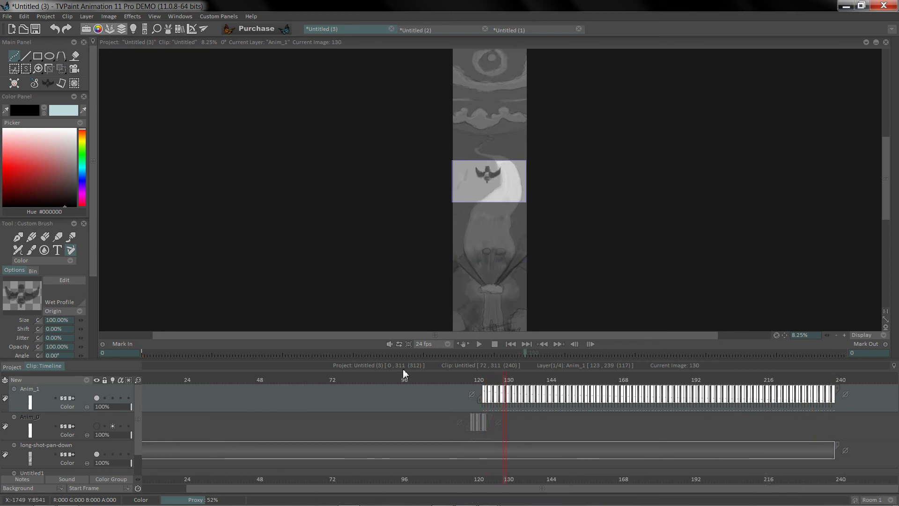
click(22, 369)
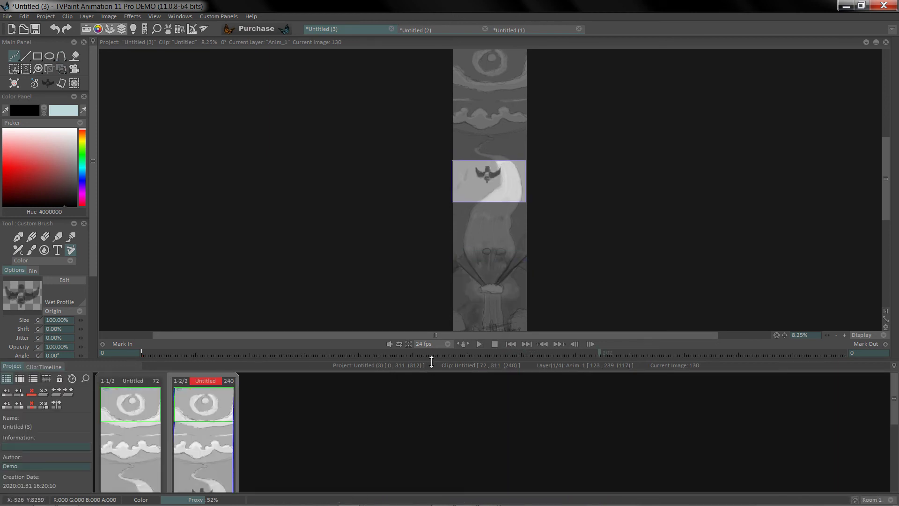
click(479, 344)
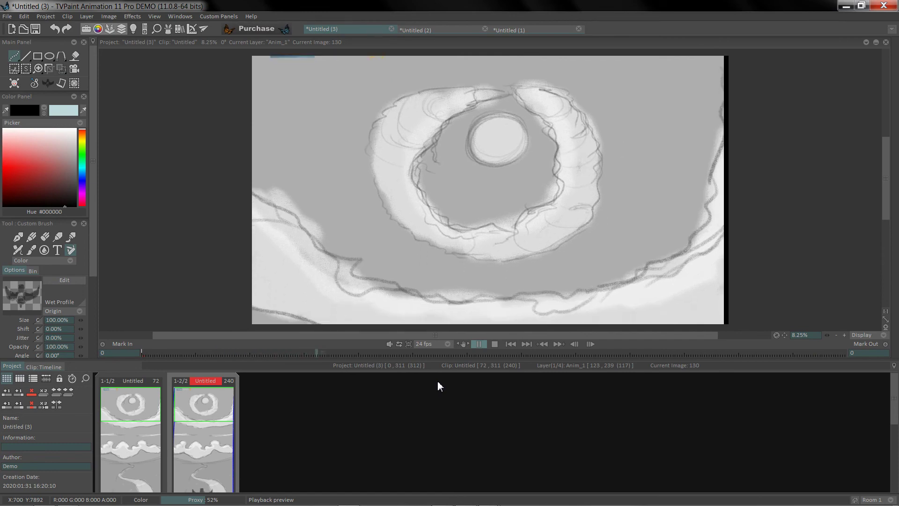
key(space)
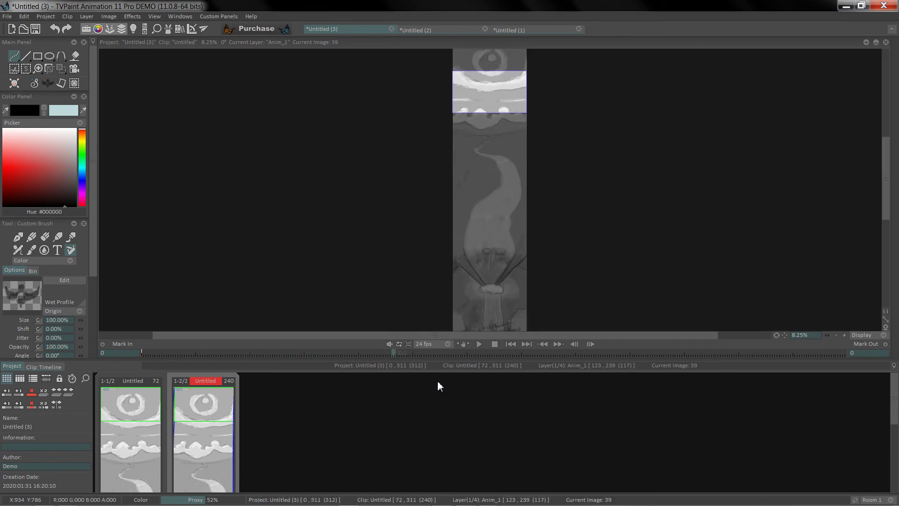
- Reopen the second clip's timeline and clear all bird images on the Anim_1 layer from frame 123 to its end
double_click(215, 406)
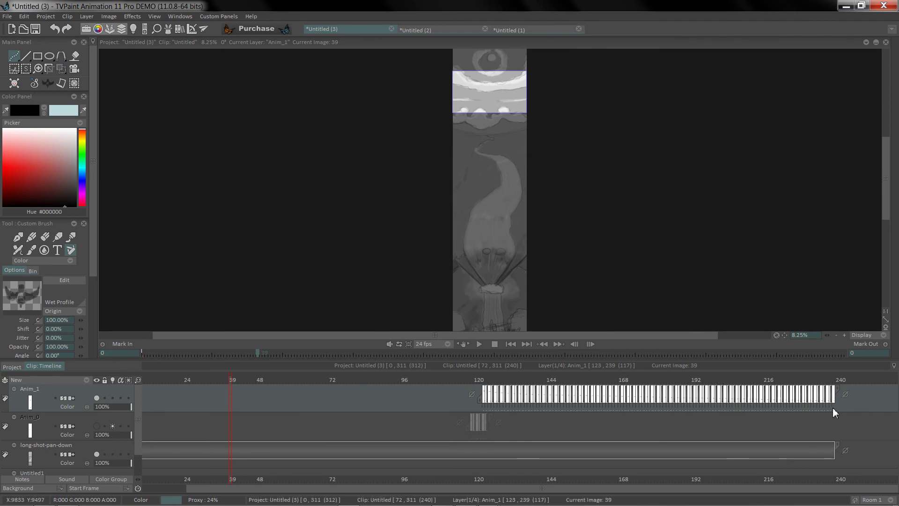
drag(833, 408, 482, 409)
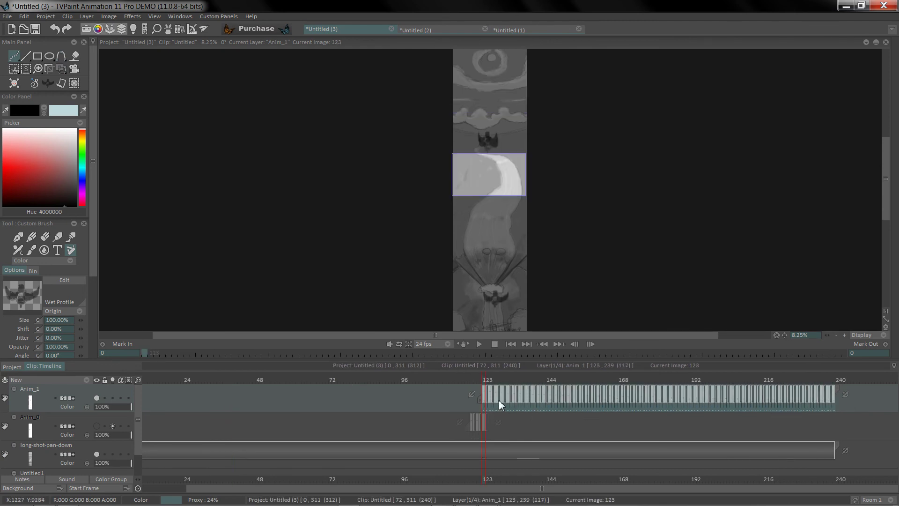
key(BackSpace)
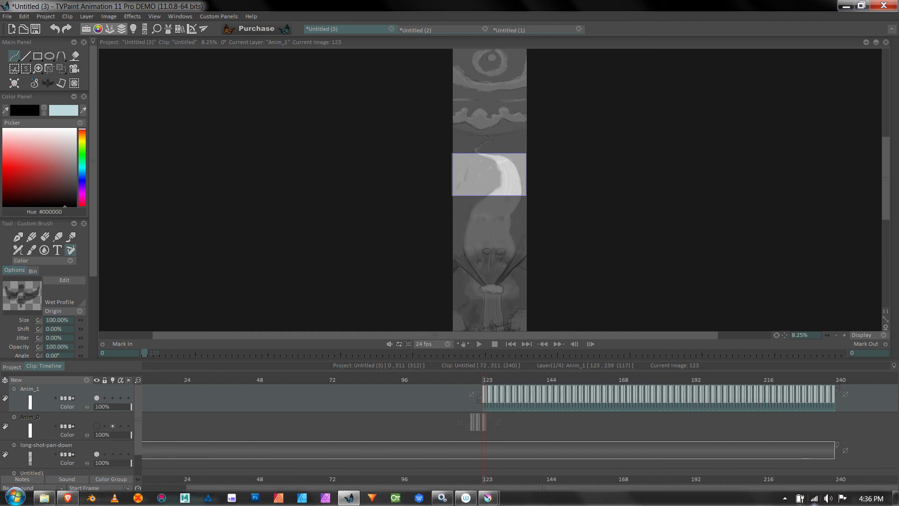
click(785, 498)
click(785, 499)
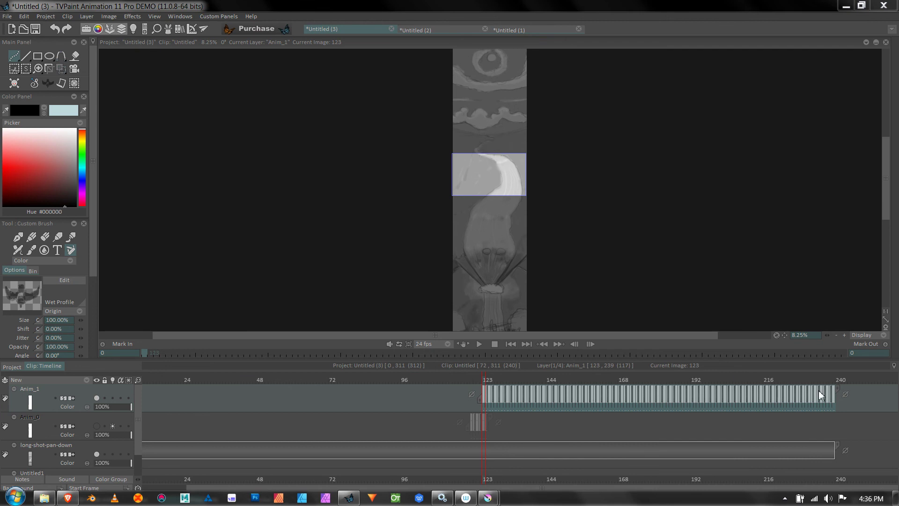
- Deselect the emptied images, return to frame 123 and repaint the bird AnimBrush down the tall background in Dot mode
click(844, 405)
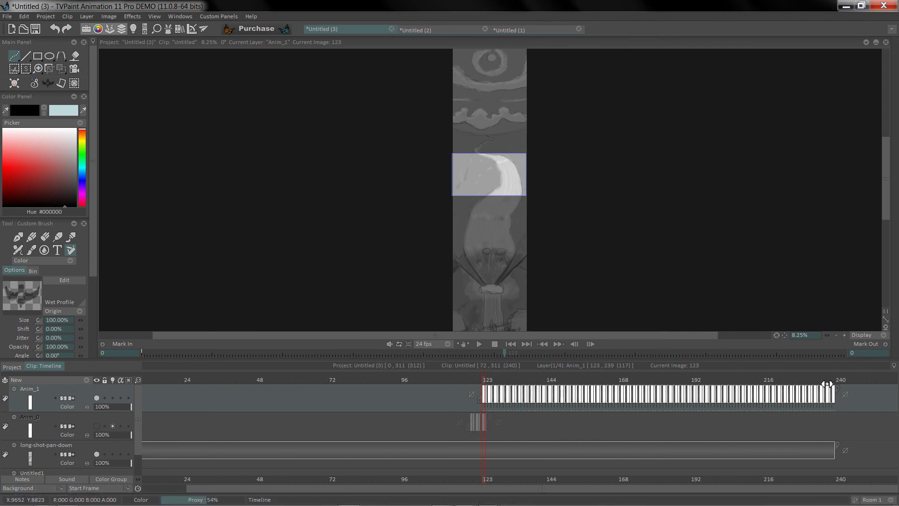
click(827, 383)
drag(827, 382, 749, 383)
drag(598, 377, 485, 387)
right_click(15, 57)
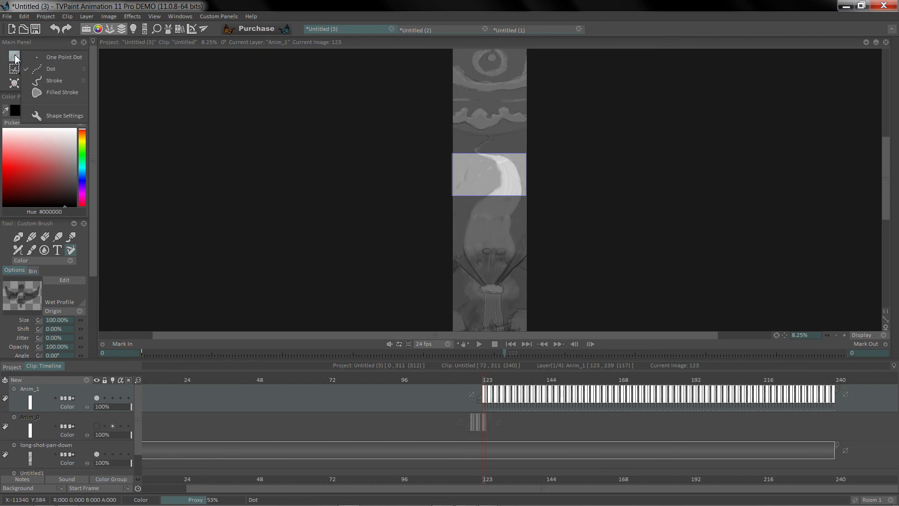
click(60, 70)
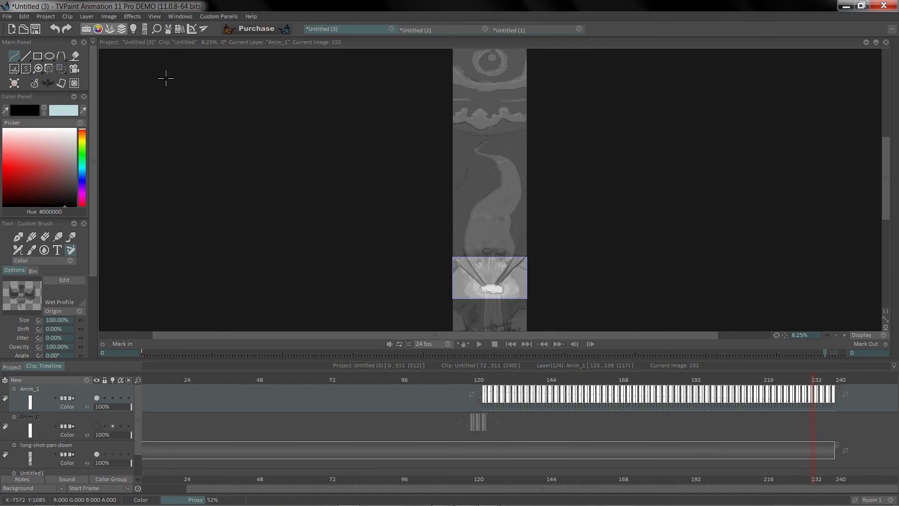
- Play the bird's flight over the camera pan from the project view, and replay the project from the first clip
click(13, 366)
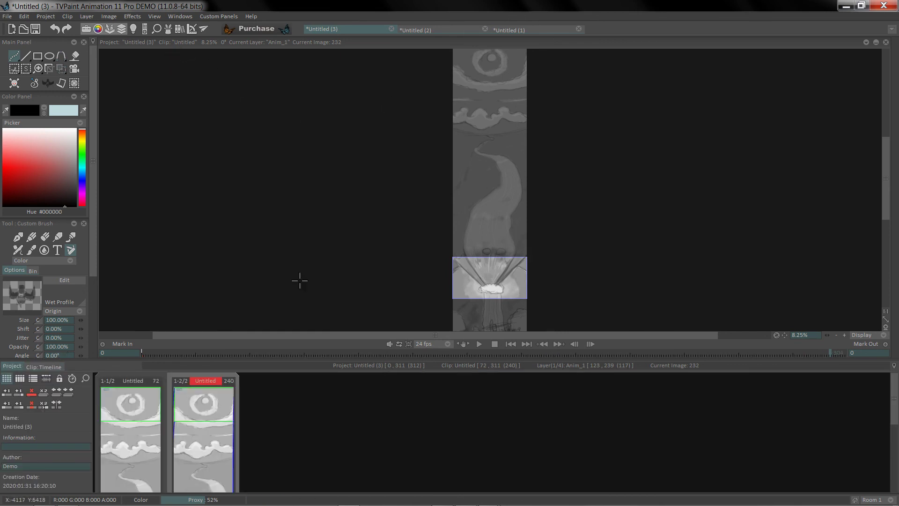
click(480, 345)
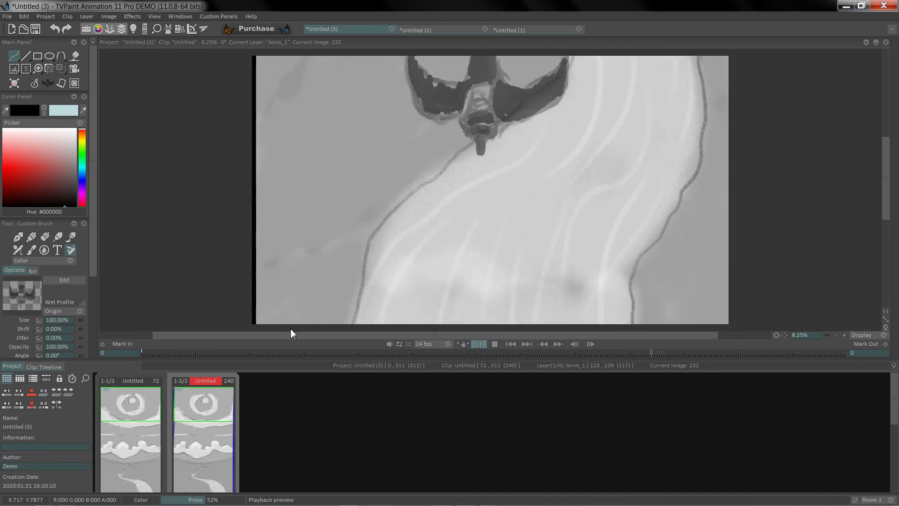
click(135, 383)
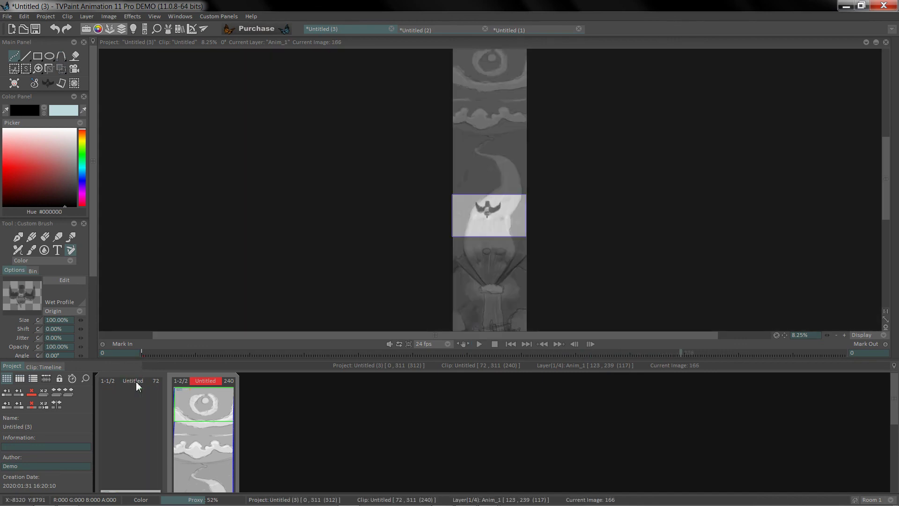
click(496, 344)
click(478, 343)
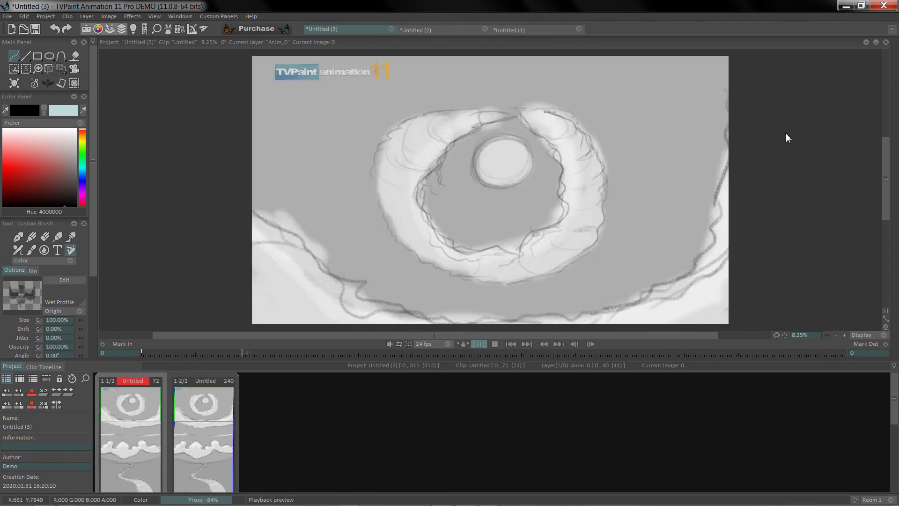
click(538, 220)
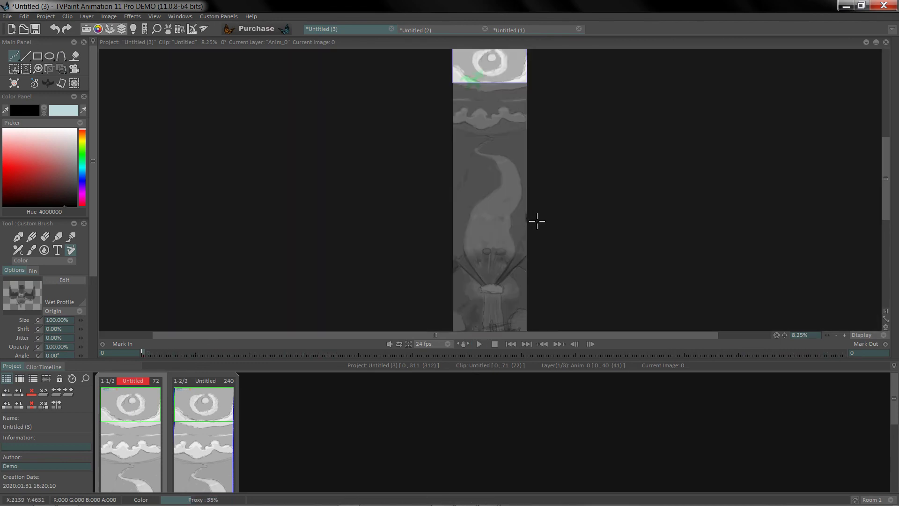